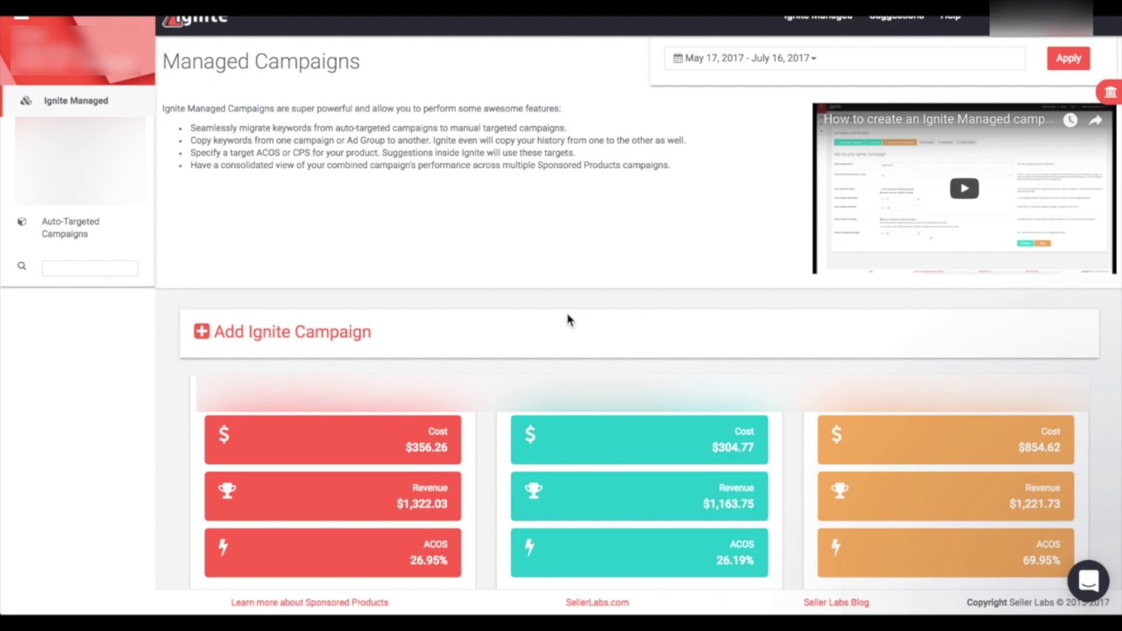
# Open a managed campaign's detail page and review its sales chart, Max ACOS 25.00 and linked Auto and Manual campaigns.
pyautogui.scroll(1, 566, 320)
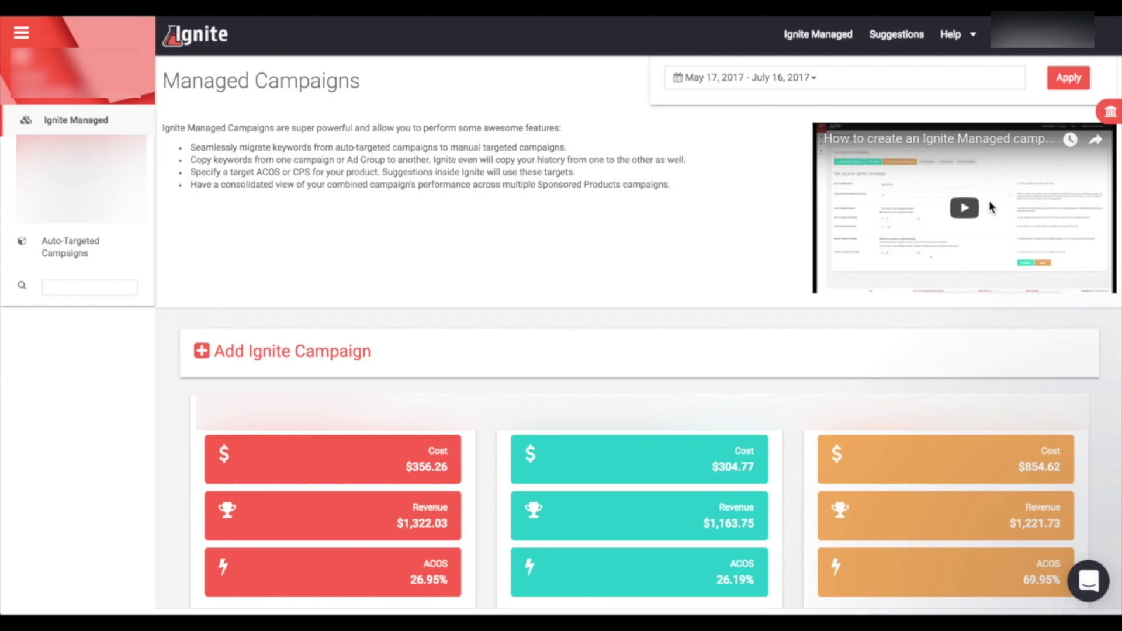
pyautogui.scroll(-1, 551, 288)
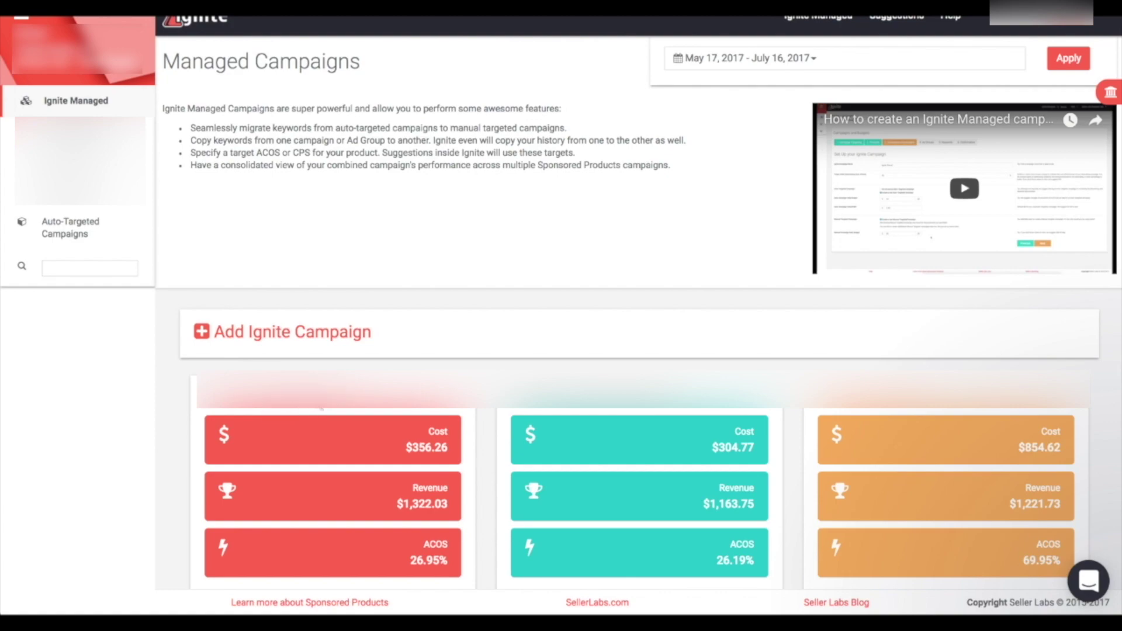
pyautogui.click(275, 409)
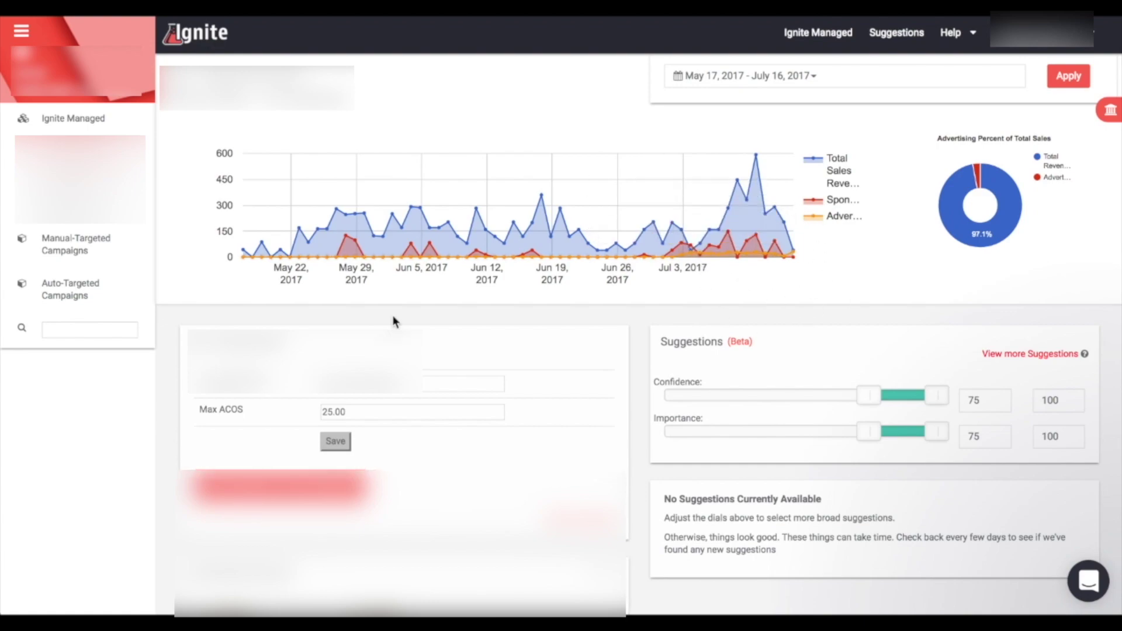
pyautogui.scroll(-2, 393, 319)
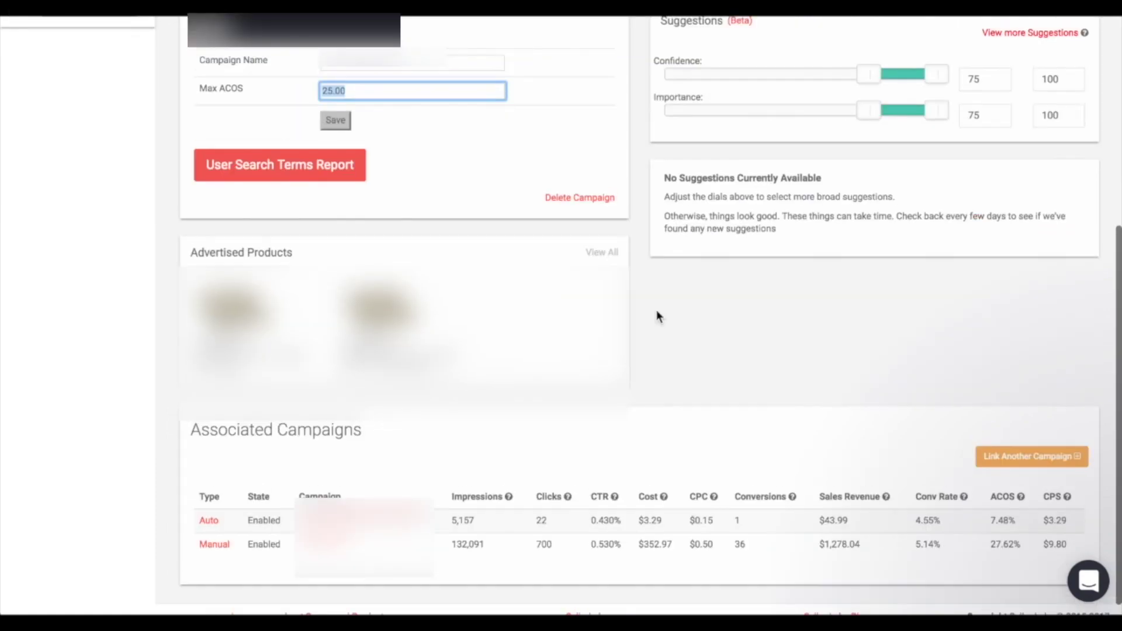
pyautogui.scroll(1, 643, 312)
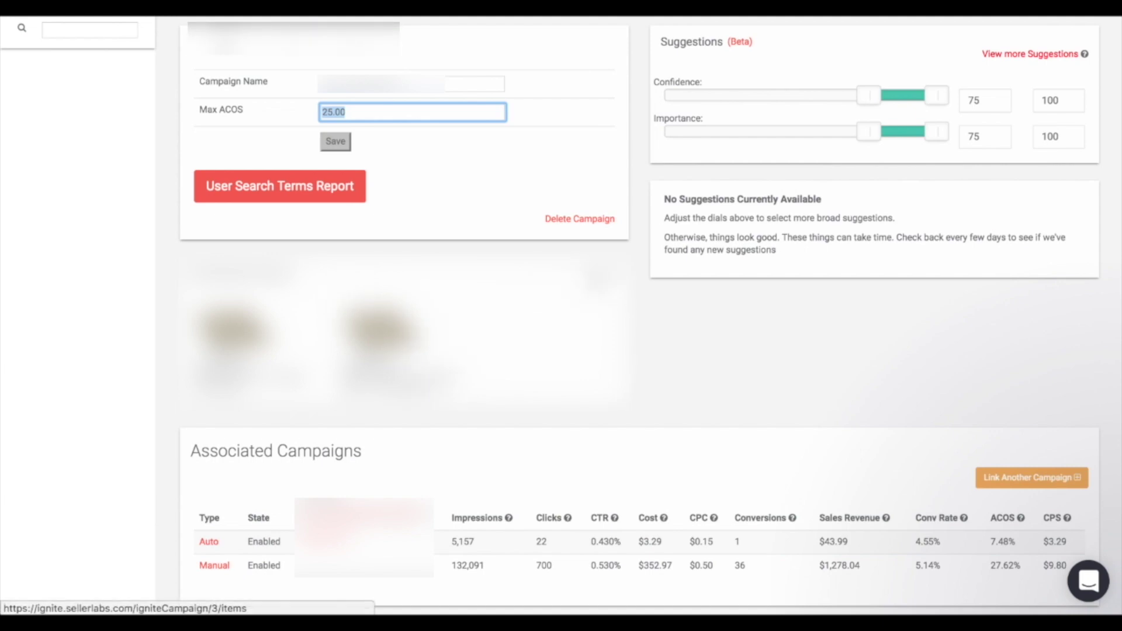
pyautogui.click(439, 39)
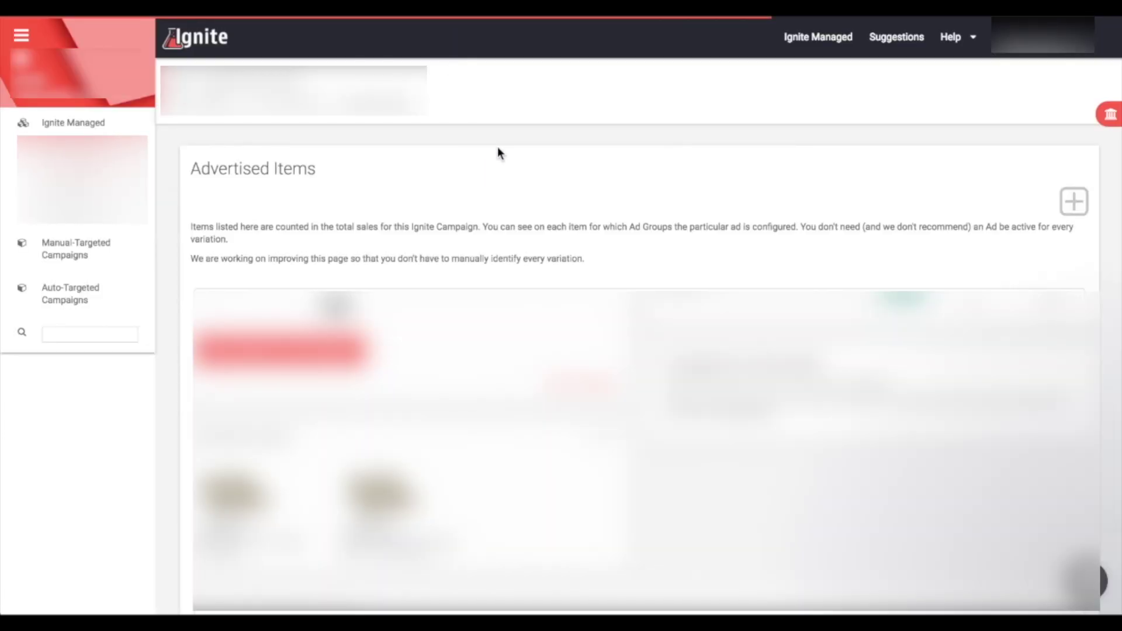
pyautogui.scroll(-3, 498, 153)
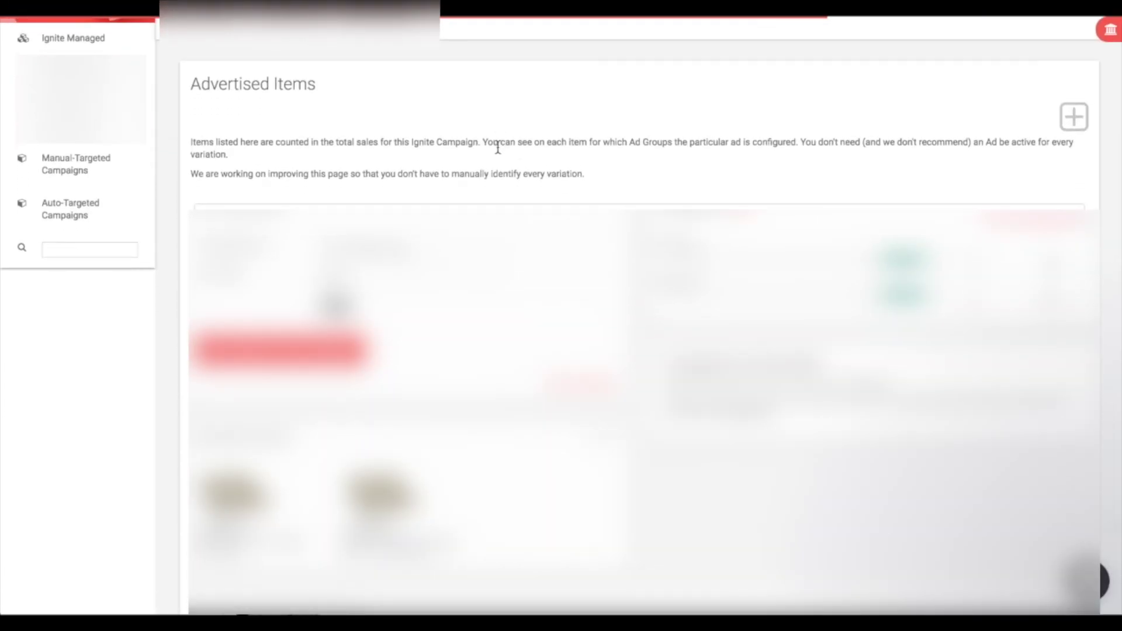
pyautogui.scroll(-5, 498, 149)
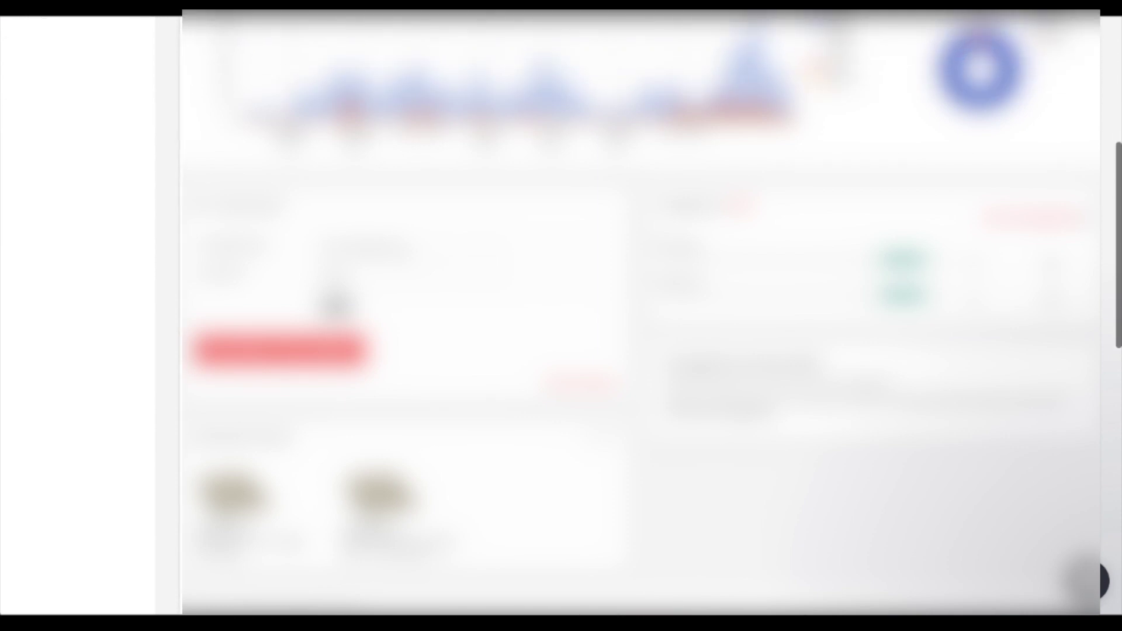
pyautogui.scroll(-5, 643, 315)
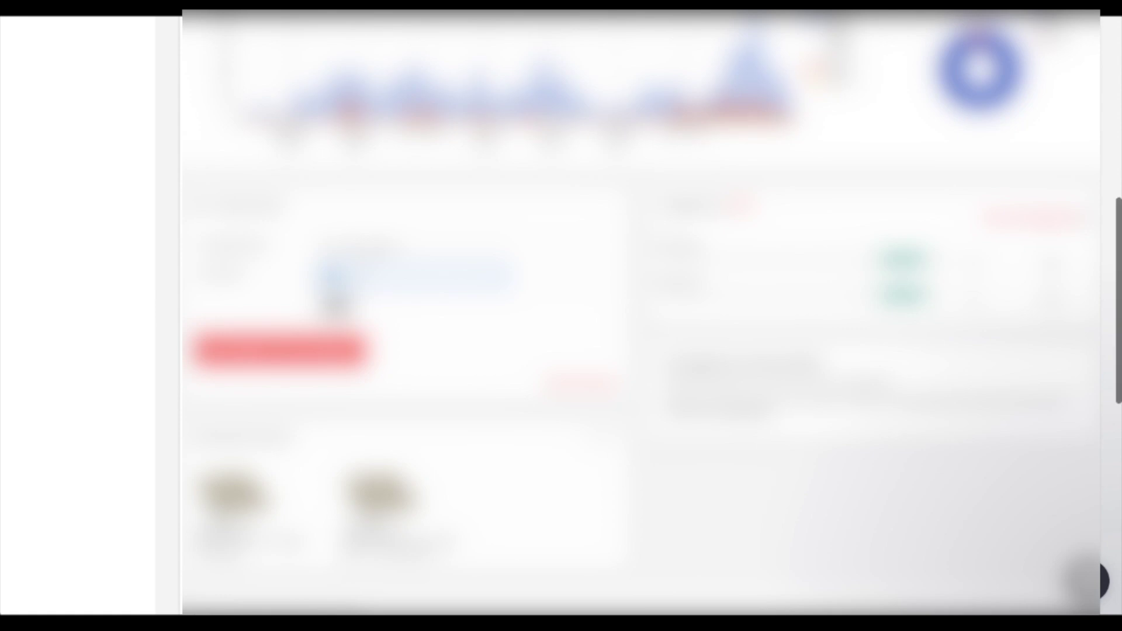
pyautogui.scroll(-5, 643, 316)
pyautogui.scroll(-2, 643, 315)
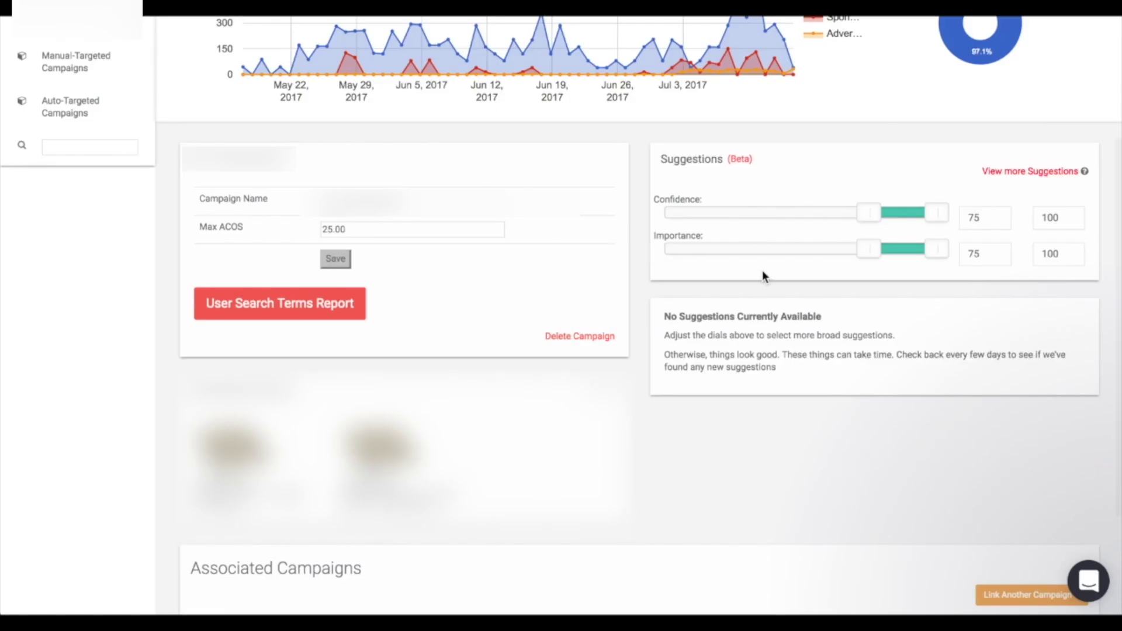
pyautogui.doubleClick(701, 160)
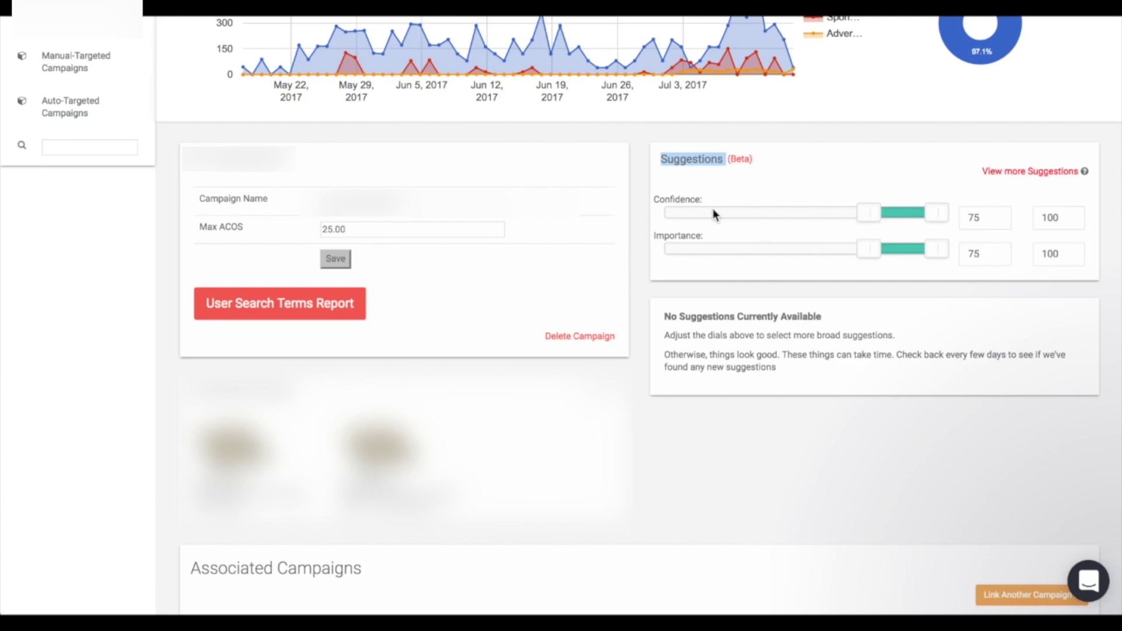
pyautogui.click(741, 200)
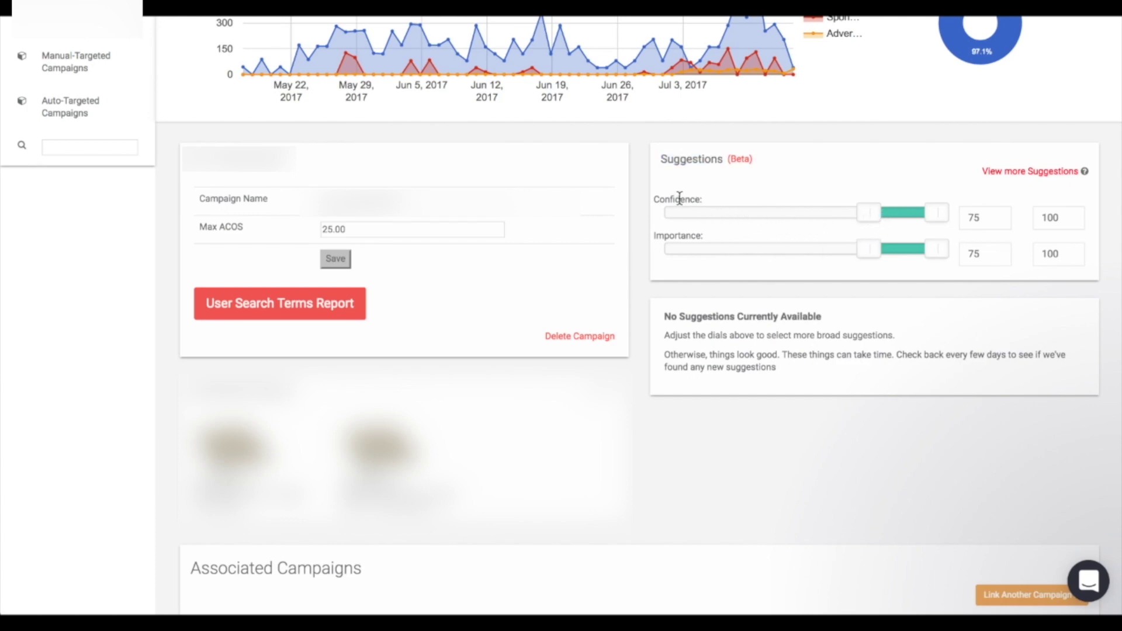
pyautogui.doubleClick(674, 201)
pyautogui.click(711, 193)
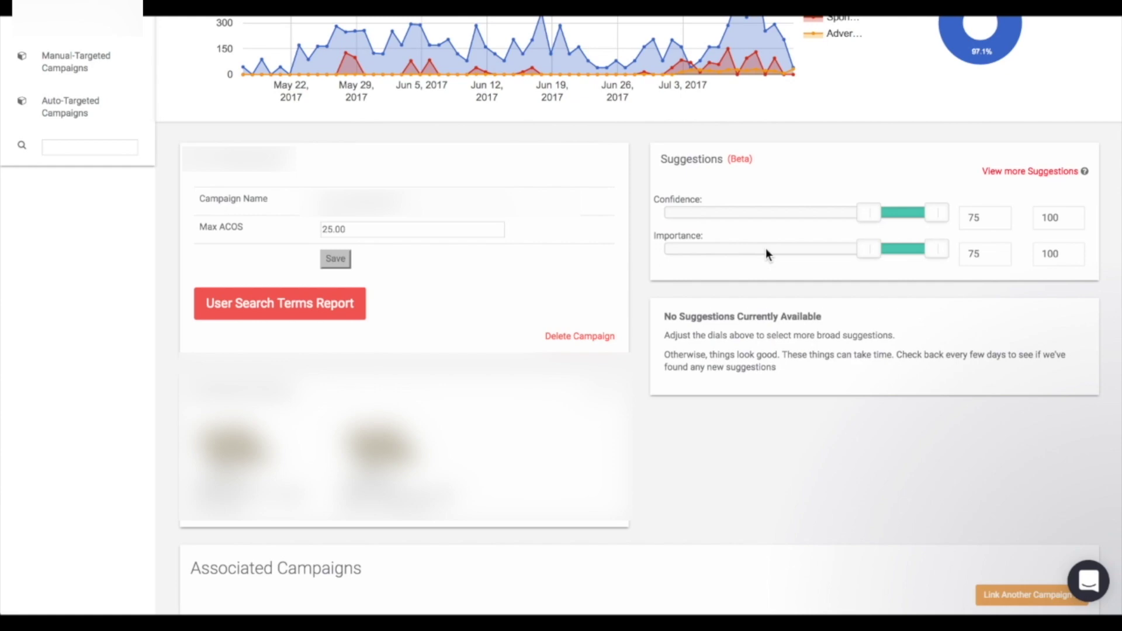
# Lower the Confidence and Importance minimums to 0 so bid-change suggestions like $2.00 to $0.83 appear.
pyautogui.moveTo(870, 213); pyautogui.dragTo(701, 217)
pyautogui.moveTo(869, 251); pyautogui.dragTo(699, 251)
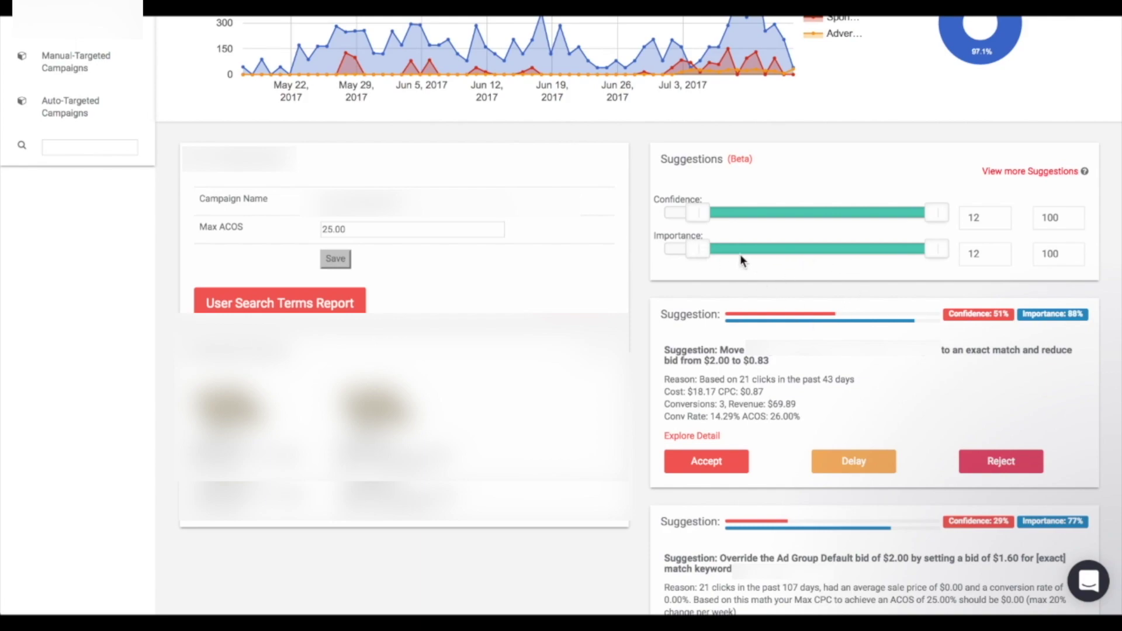
pyautogui.moveTo(693, 248); pyautogui.dragTo(654, 250)
pyautogui.moveTo(697, 215); pyautogui.dragTo(653, 213)
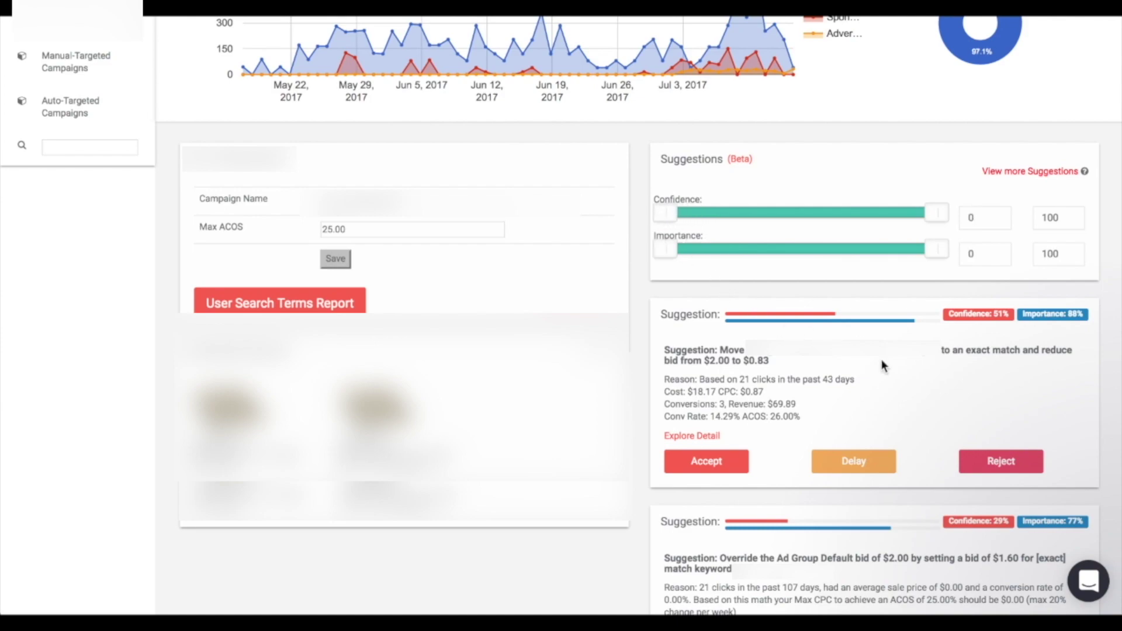
pyautogui.scroll(-2, 881, 362)
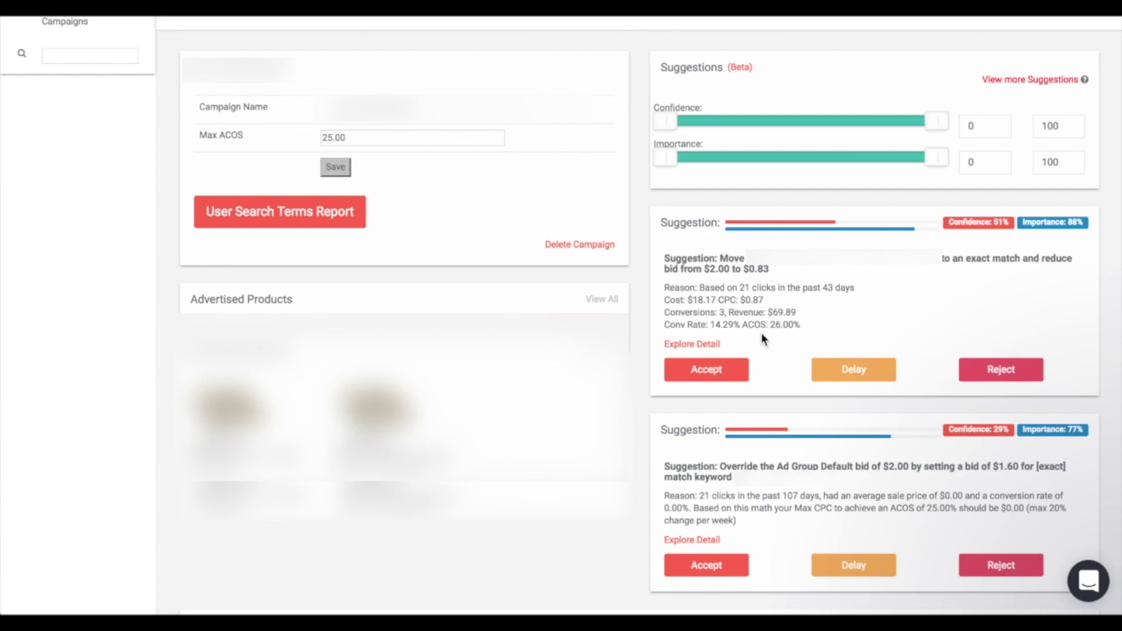
pyautogui.click(704, 345)
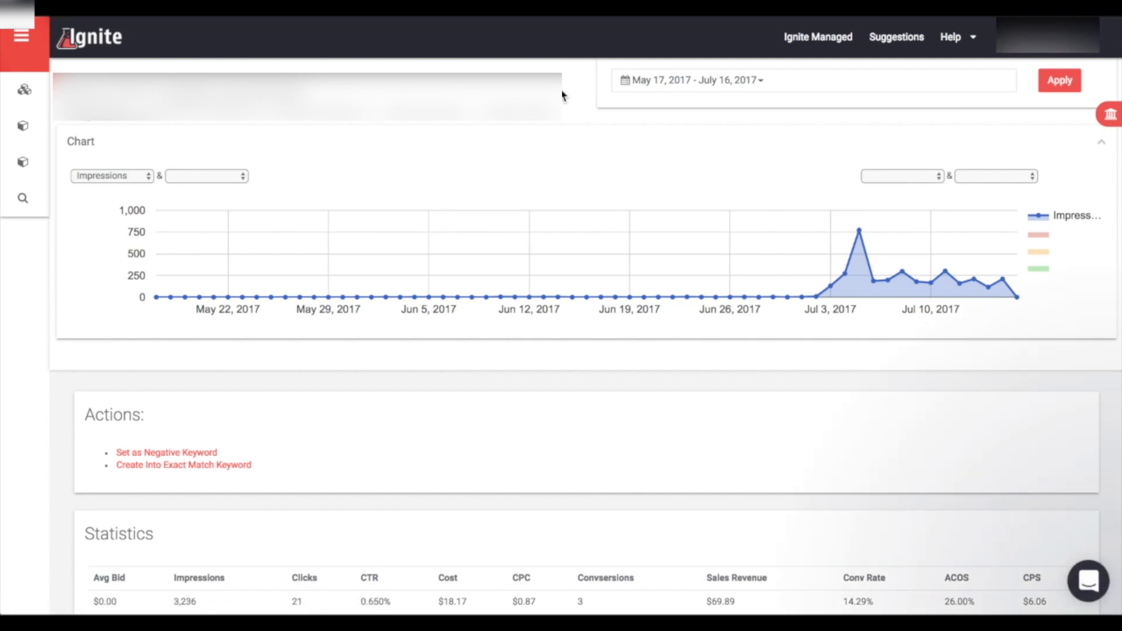
pyautogui.scroll(-2, 752, 273)
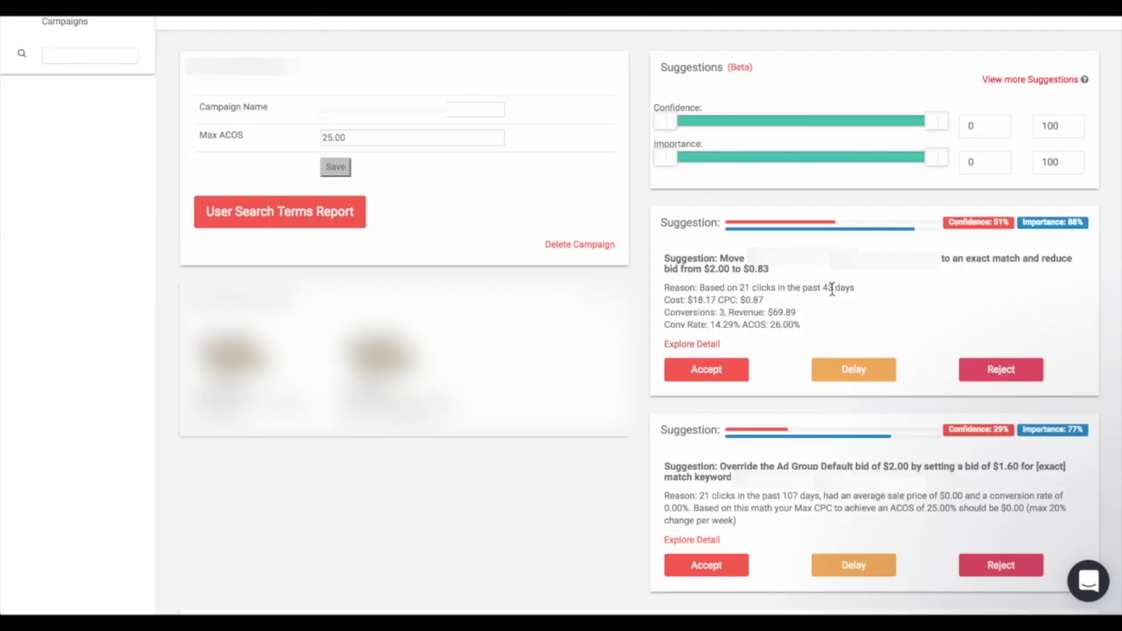
pyautogui.click(851, 371)
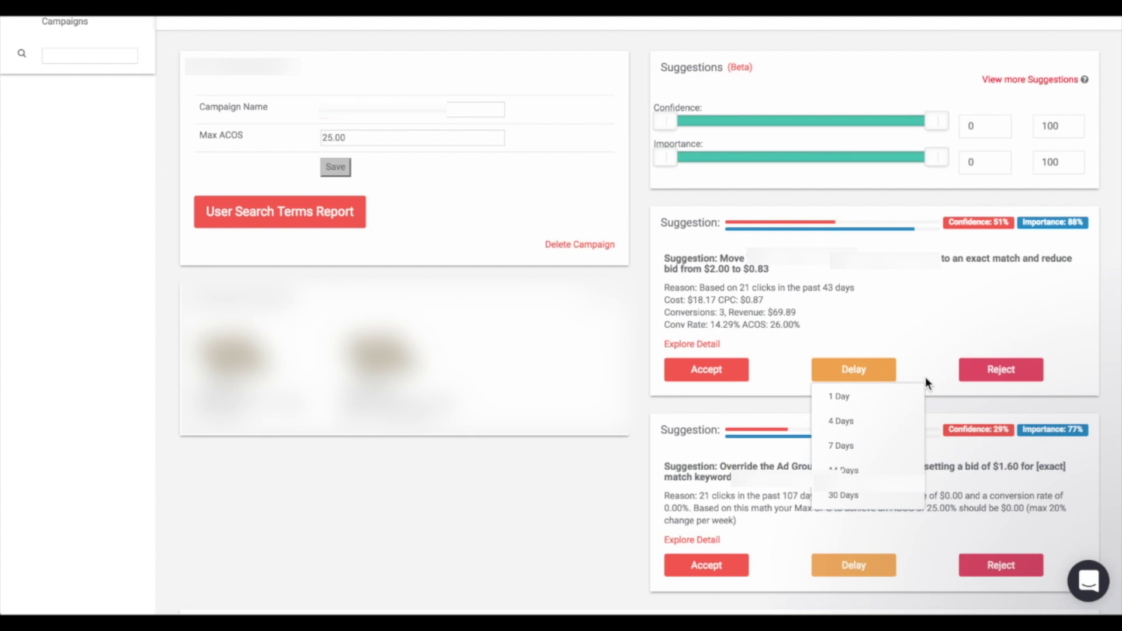
pyautogui.click(921, 339)
pyautogui.scroll(5, 922, 338)
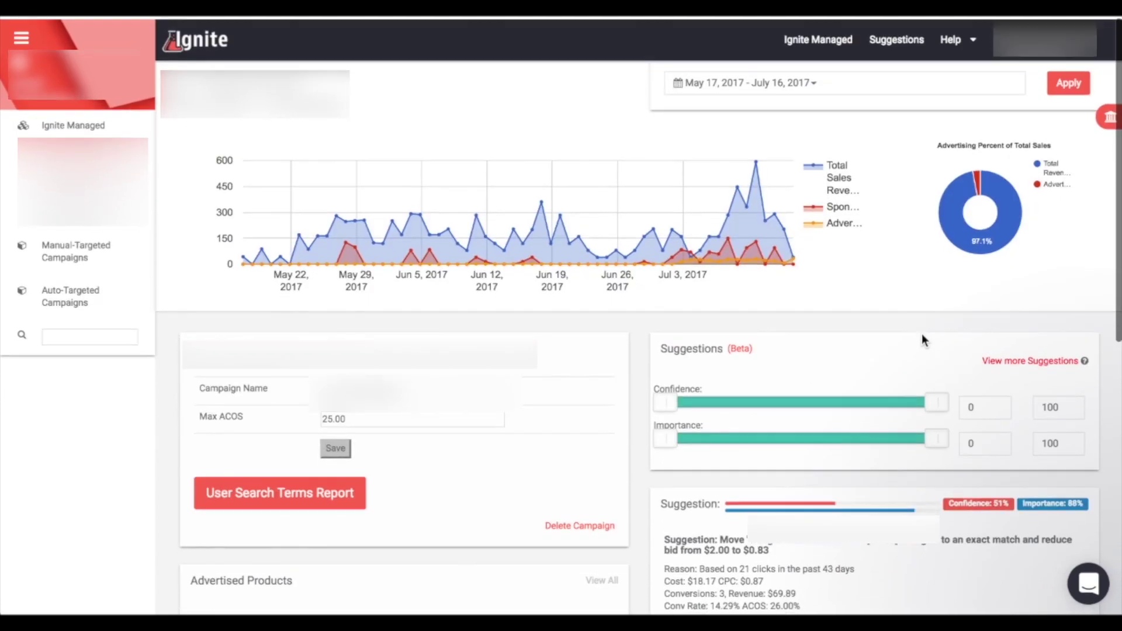
# Go to the Suggestions page, leaving the campaign filter on All Campaigns.
pyautogui.click(899, 45)
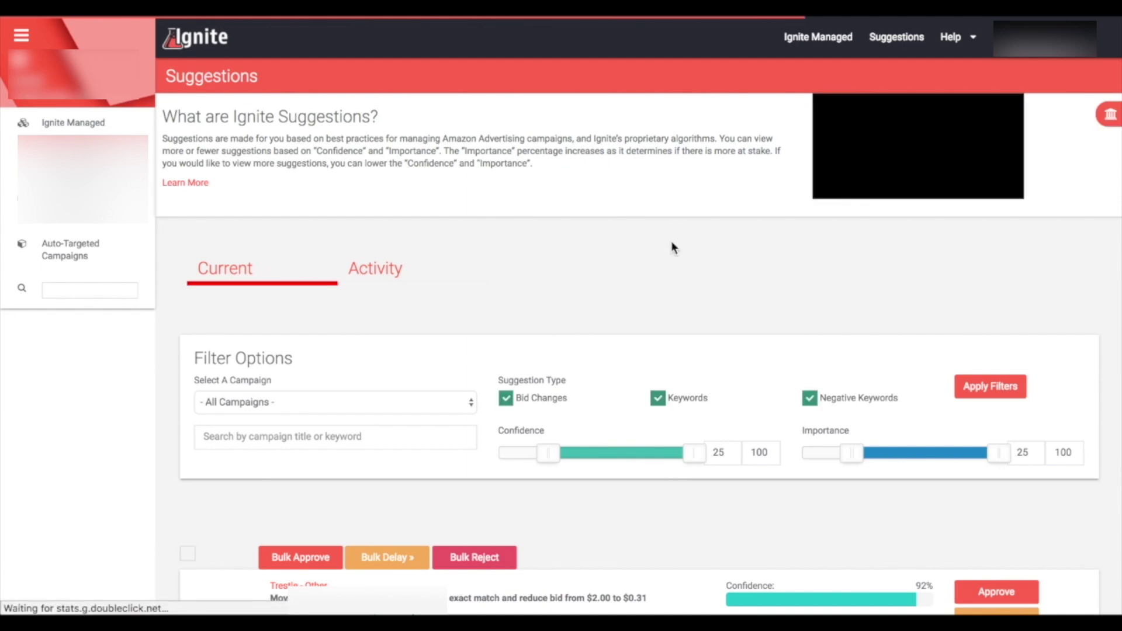
pyautogui.scroll(-3, 671, 241)
pyautogui.click(371, 205)
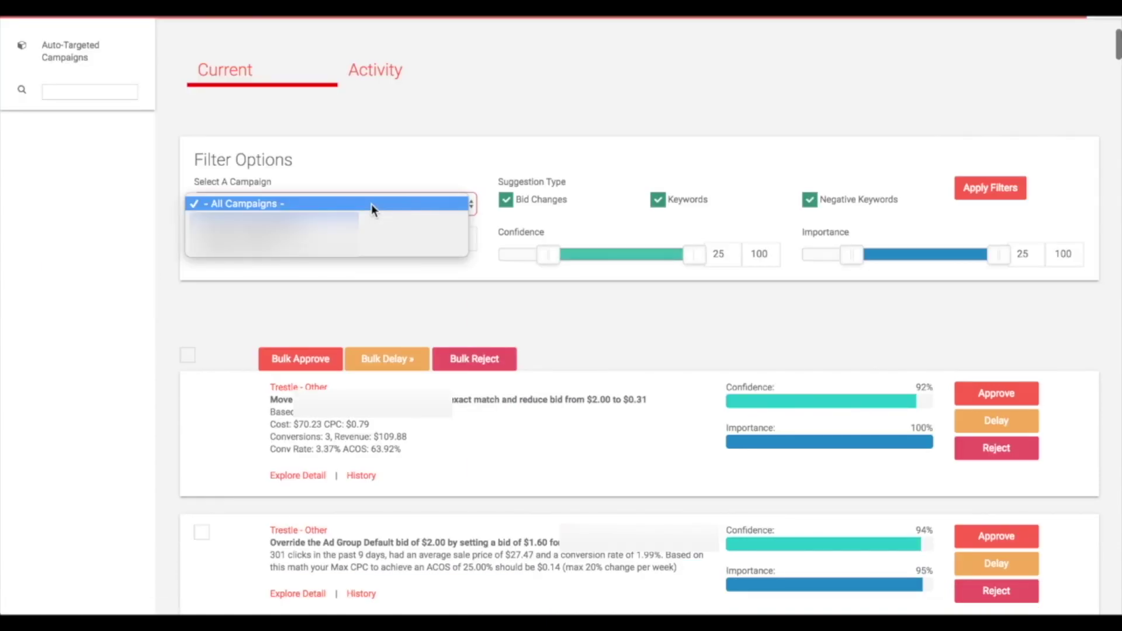
pyautogui.click(404, 166)
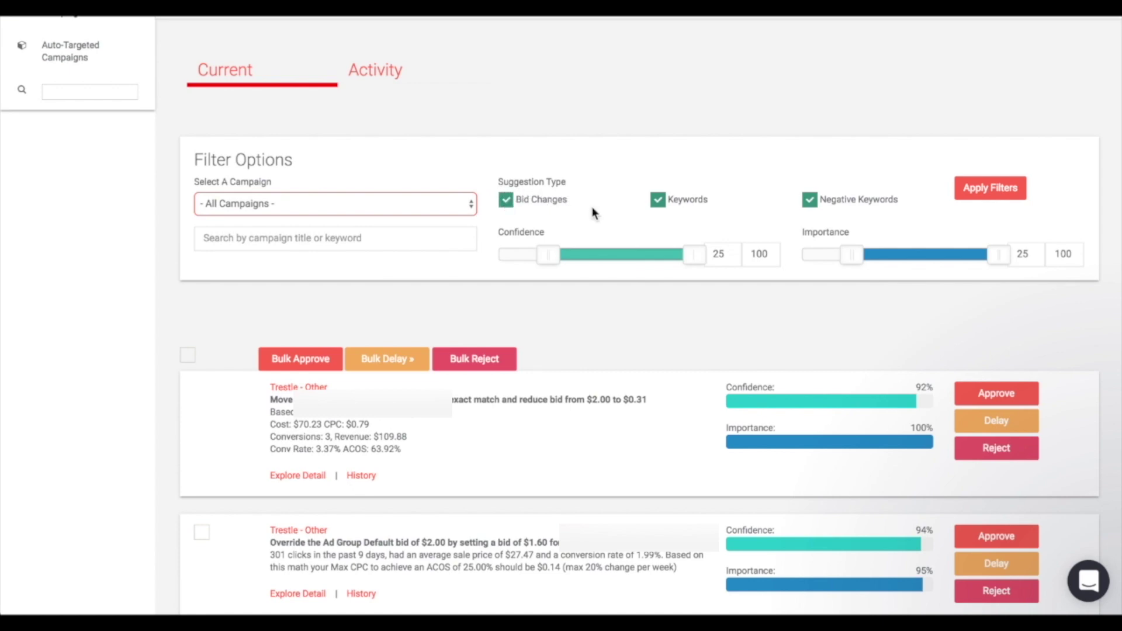
# Filter suggestions to Bid Changes only, with Confidence at least 75 and Importance at least 44.
pyautogui.click(658, 201)
pyautogui.click(809, 200)
pyautogui.moveTo(549, 254); pyautogui.dragTo(646, 261)
pyautogui.moveTo(854, 255); pyautogui.dragTo(891, 254)
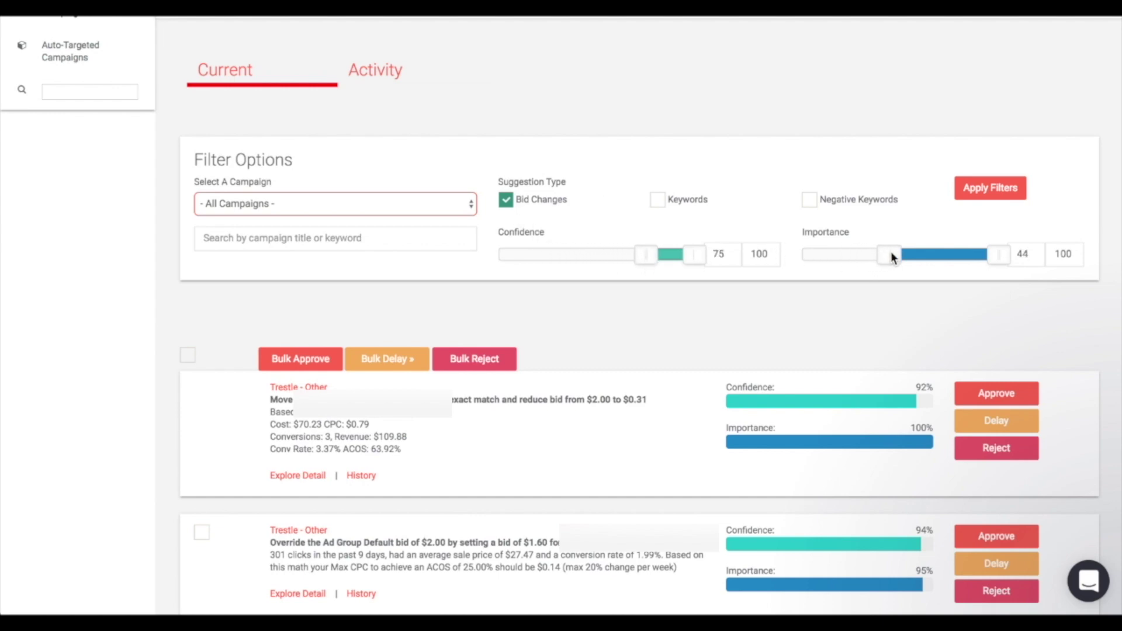
pyautogui.click(985, 190)
# Select the first, second and fourth suggestions for a bulk action.
pyautogui.scroll(-5, 762, 197)
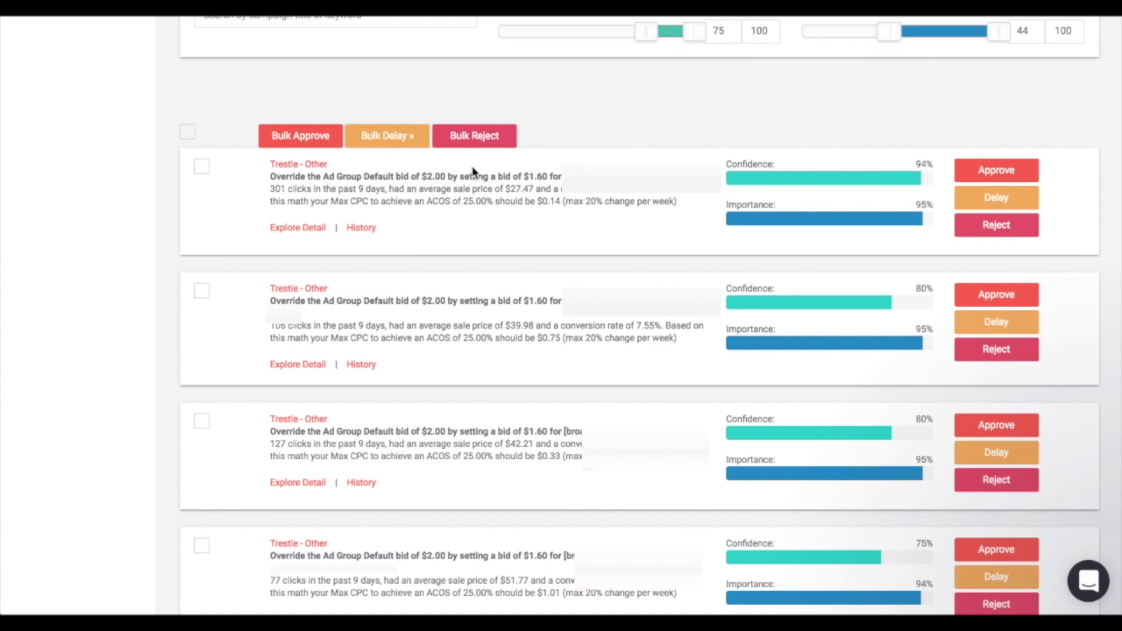
pyautogui.click(202, 167)
pyautogui.click(201, 291)
pyautogui.click(202, 547)
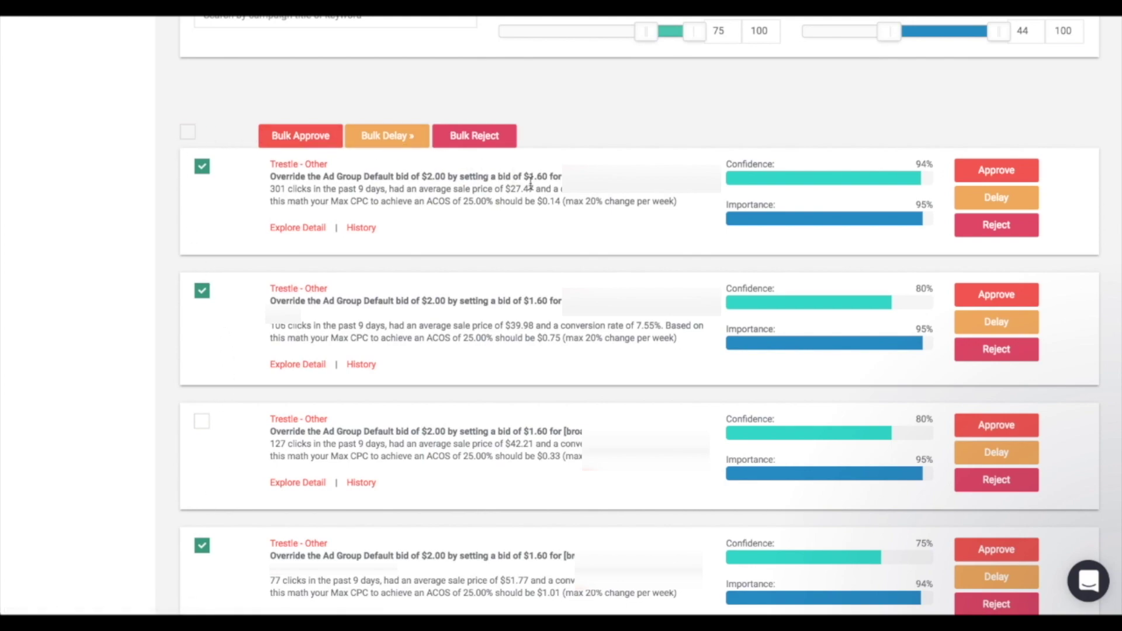
# Show the Activity history of Approved, Delayed and Rejected suggestions.
pyautogui.scroll(1, 531, 183)
pyautogui.scroll(-1, 530, 183)
pyautogui.scroll(1, 530, 183)
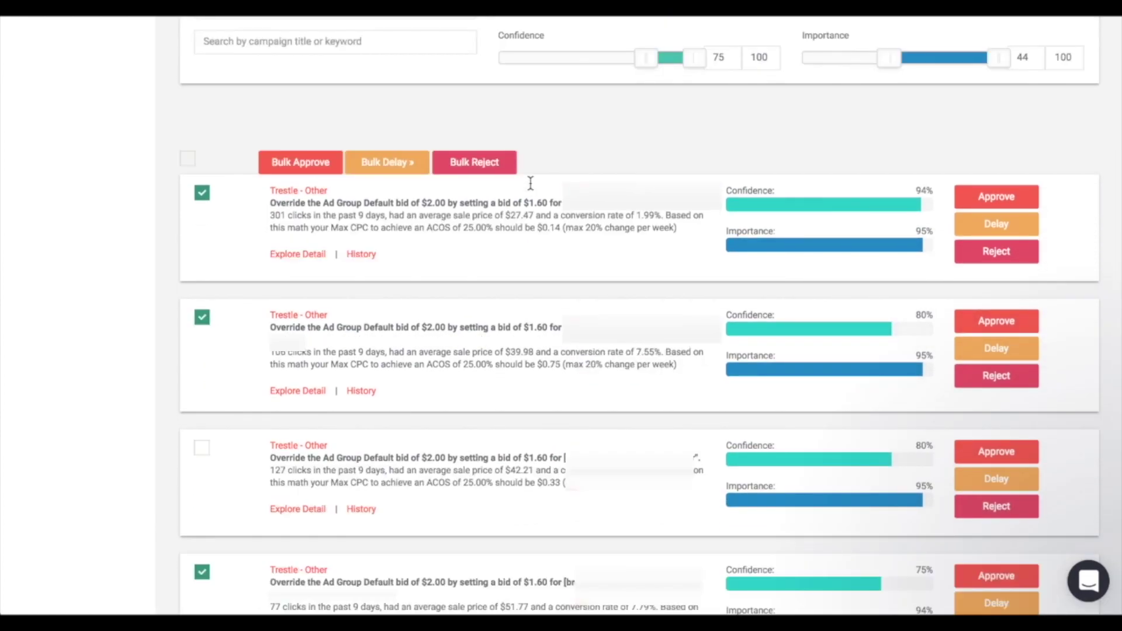
pyautogui.scroll(-1, 531, 183)
pyautogui.scroll(4, 530, 183)
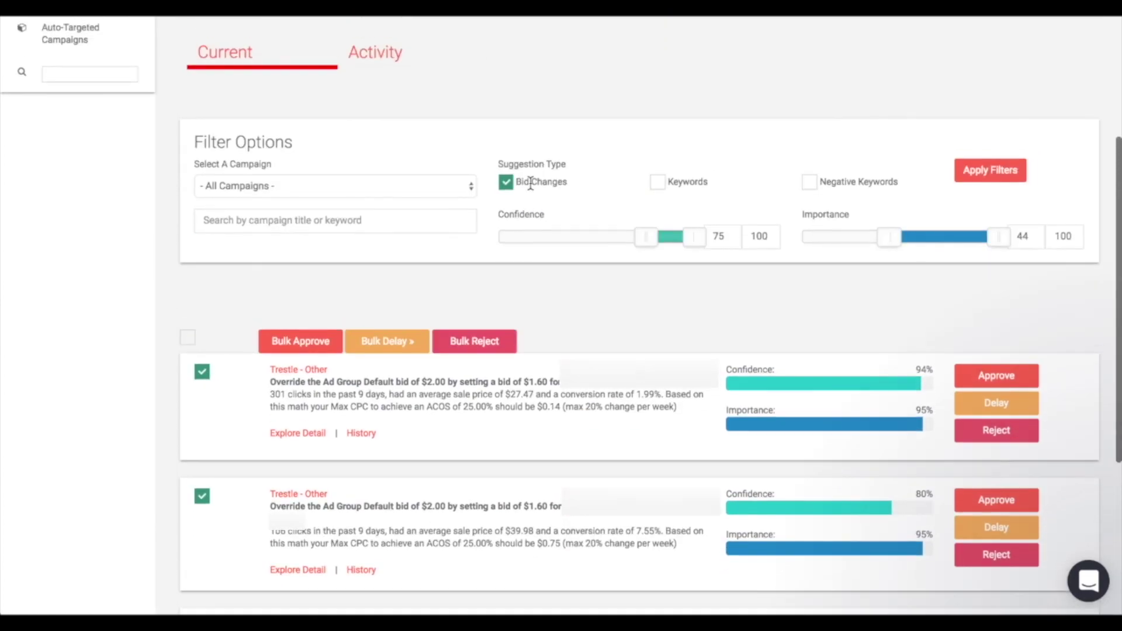
pyautogui.scroll(2, 365, 139)
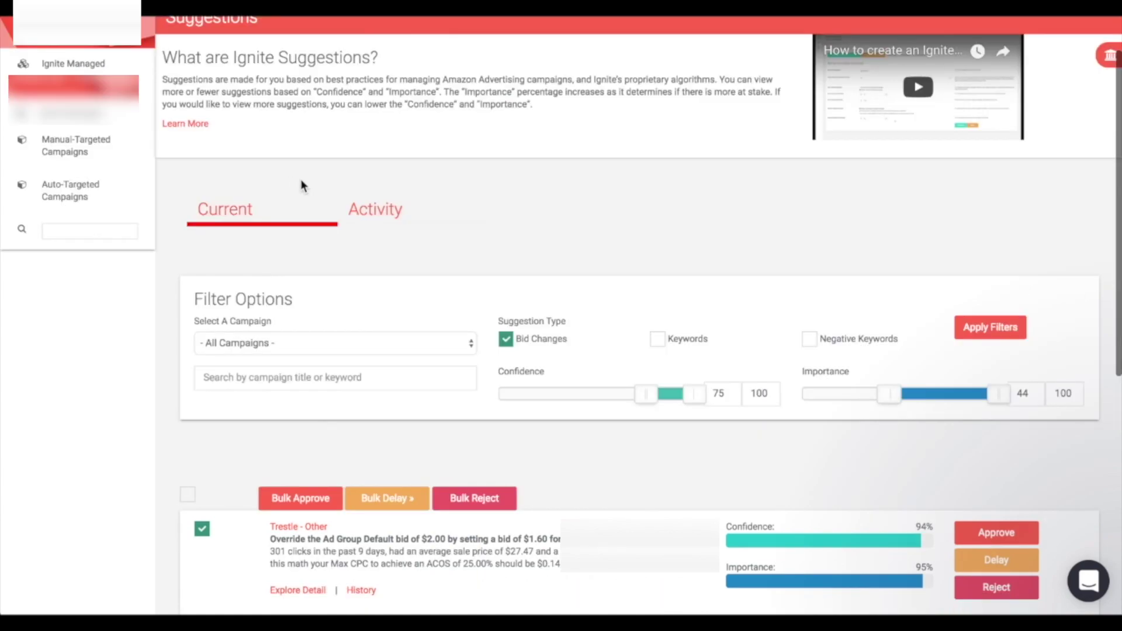
pyautogui.click(379, 211)
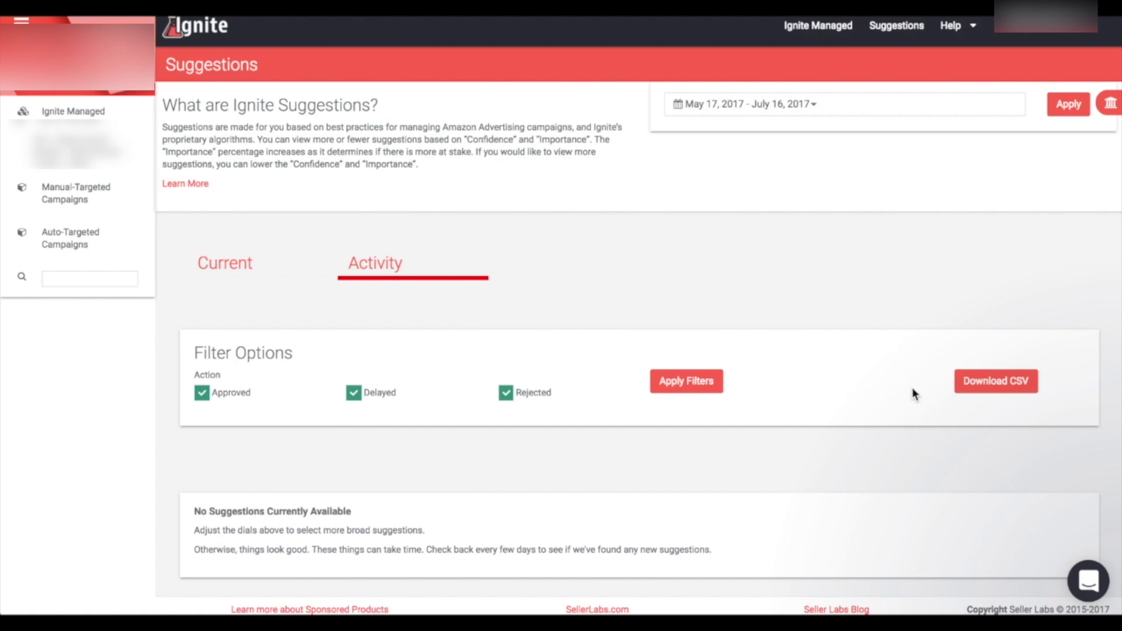
# Scroll back up through the empty Activity history for May 17 – July 16, 2017.
pyautogui.scroll(1, 914, 395)
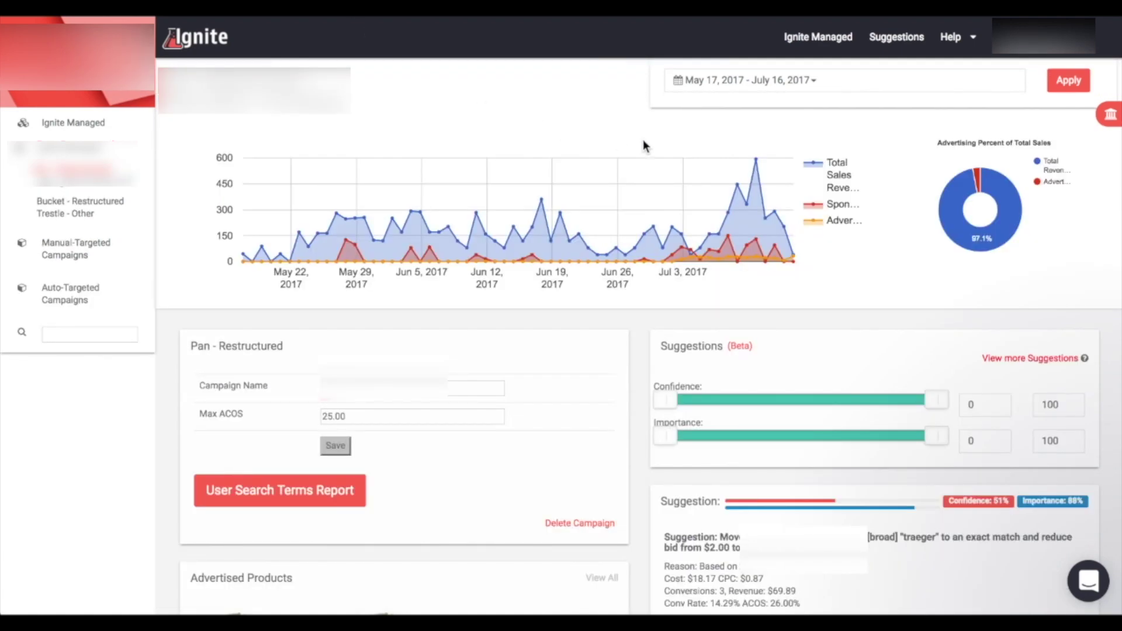
# Go to Link Another Campaign from Associated Campaigns, listing three auto-targeted campaigns.
pyautogui.scroll(-2, 779, 185)
pyautogui.scroll(-6, 779, 186)
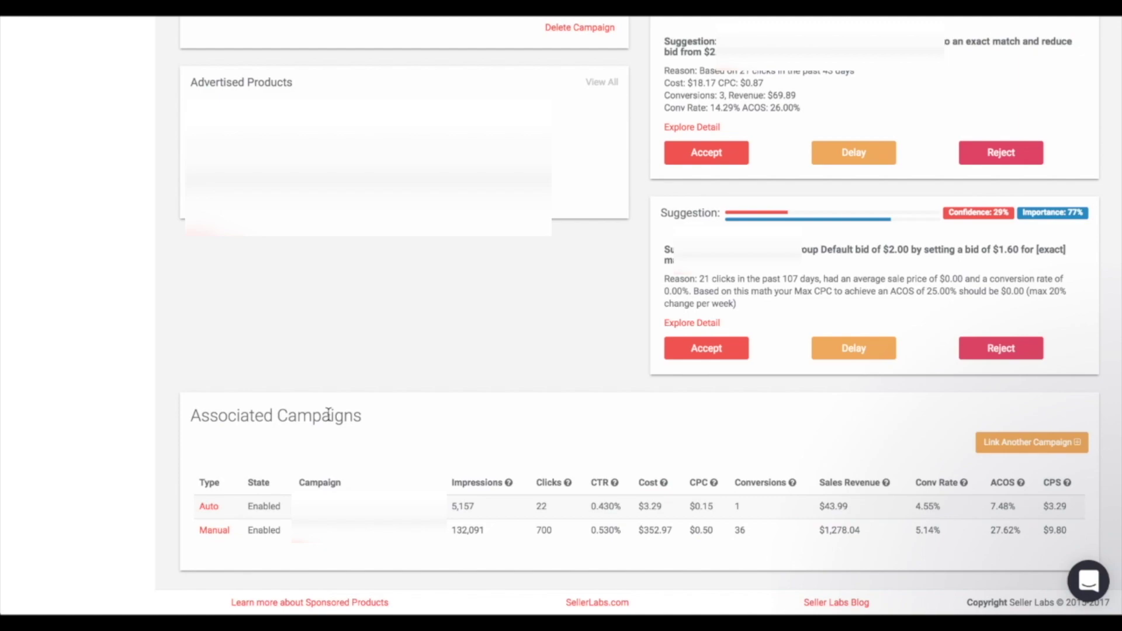
pyautogui.click(1027, 445)
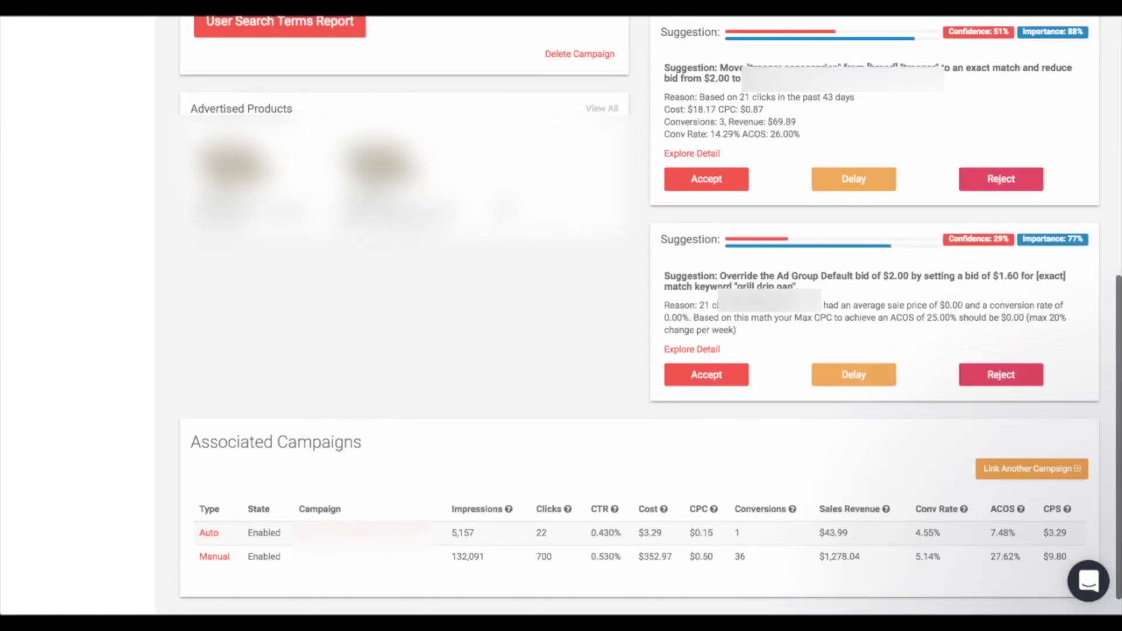
# Scroll through the campaign page with its Impressions chart and one-keyword Keywords table.
pyautogui.scroll(2, 501, 206)
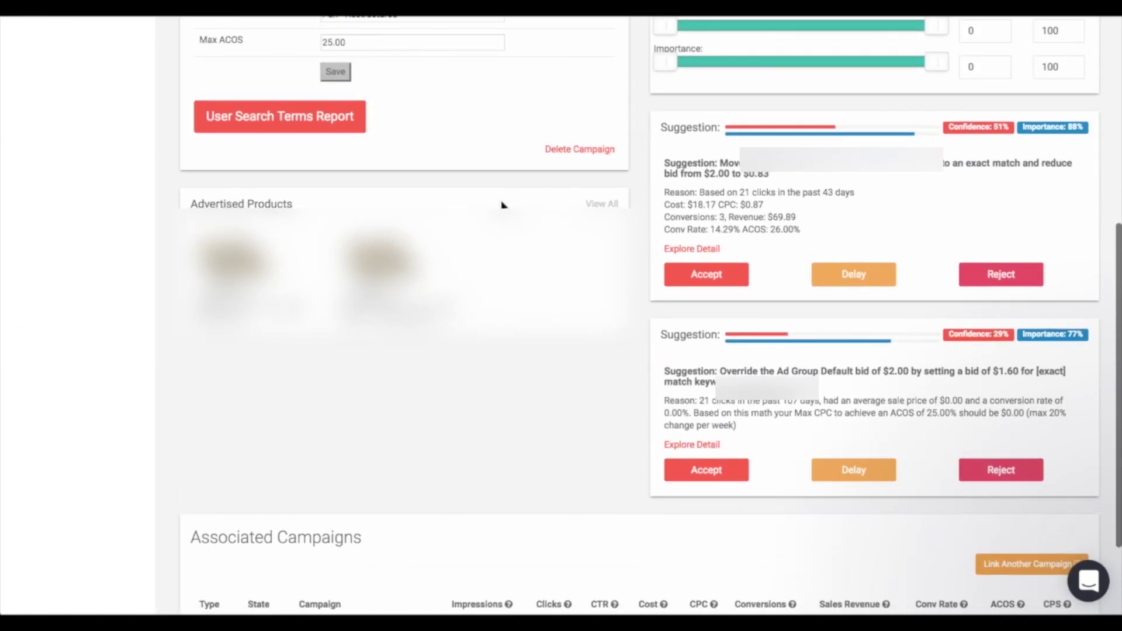
pyautogui.scroll(-2, 449, 405)
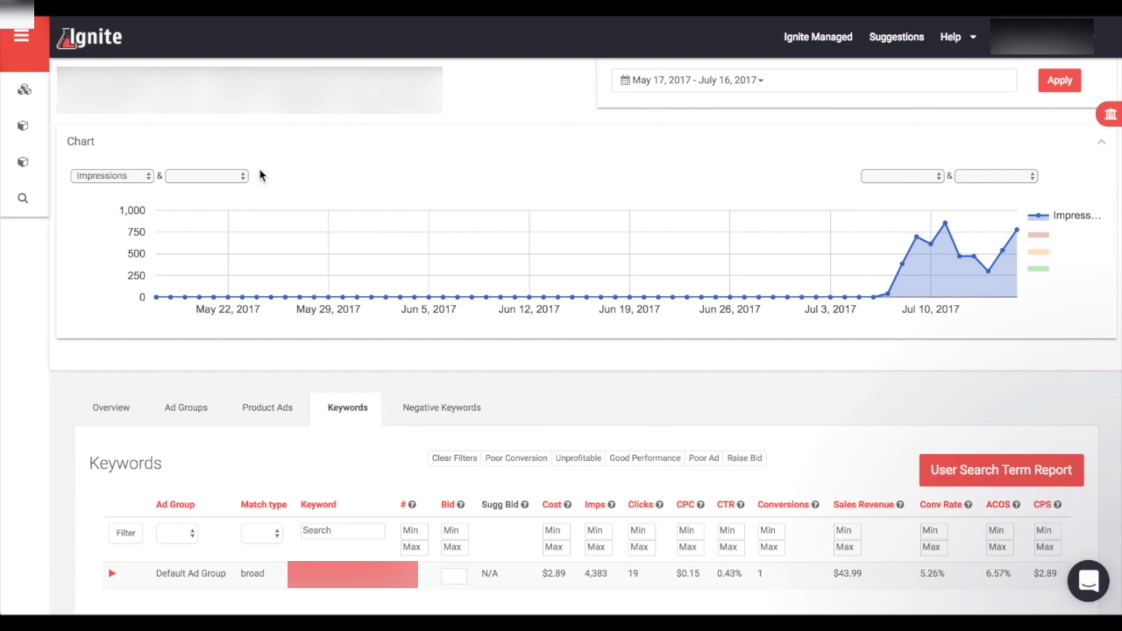
# Set the campaign chart to plot Impressions against Cost.
pyautogui.click(902, 176)
pyautogui.press('Escape')
pyautogui.press('Down')
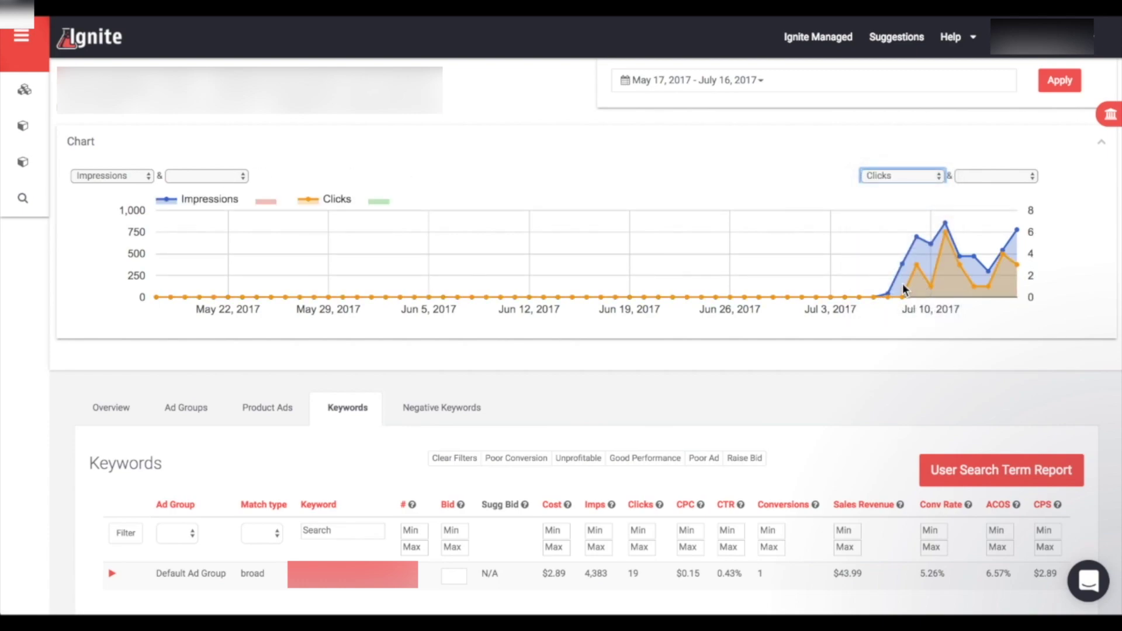
pyautogui.moveTo(945, 237)
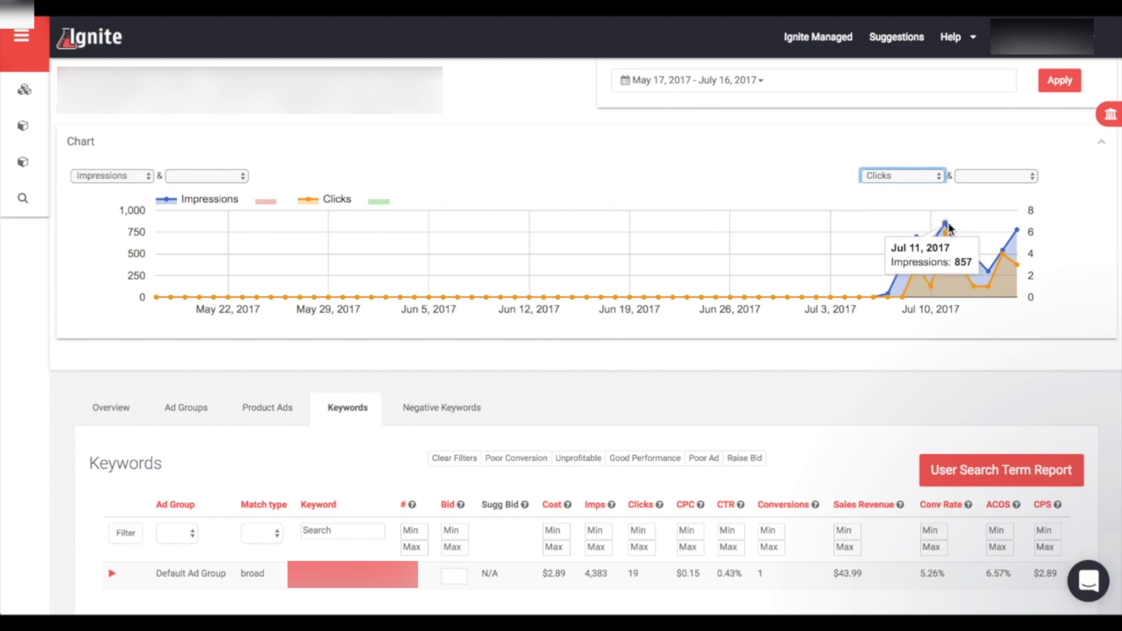
pyautogui.click(895, 177)
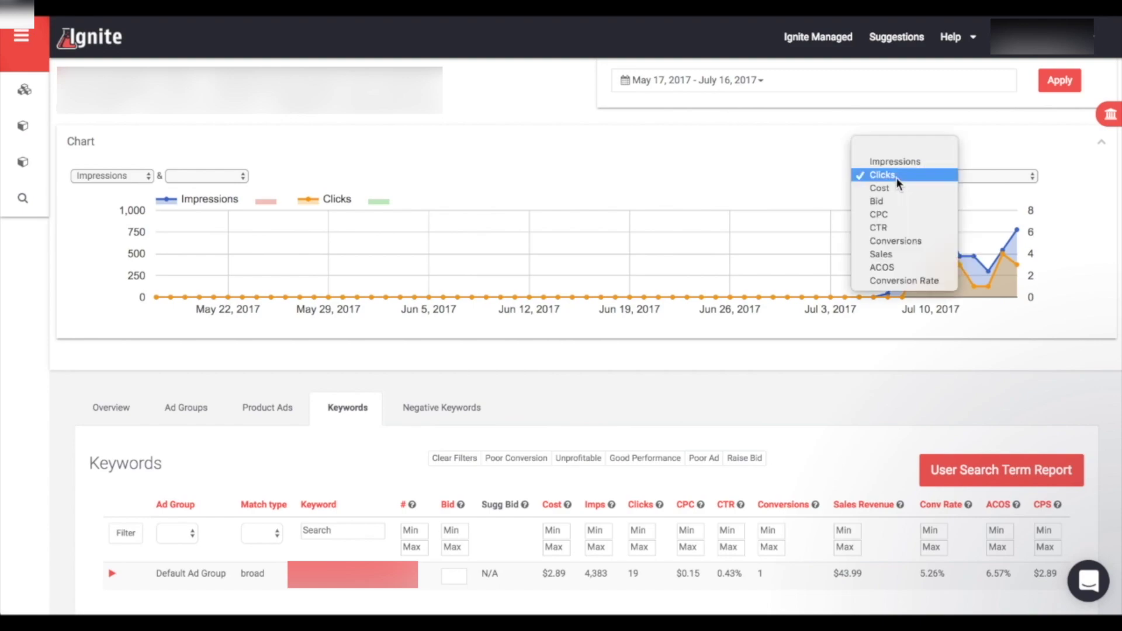
pyautogui.click(892, 186)
pyautogui.click(114, 176)
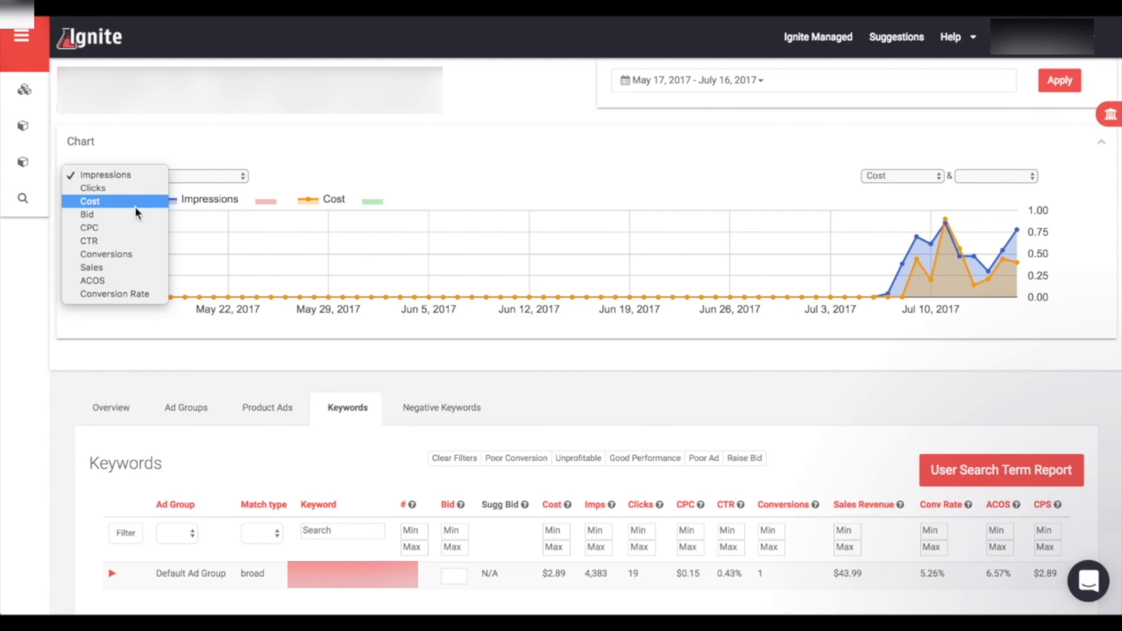
pyautogui.click(546, 345)
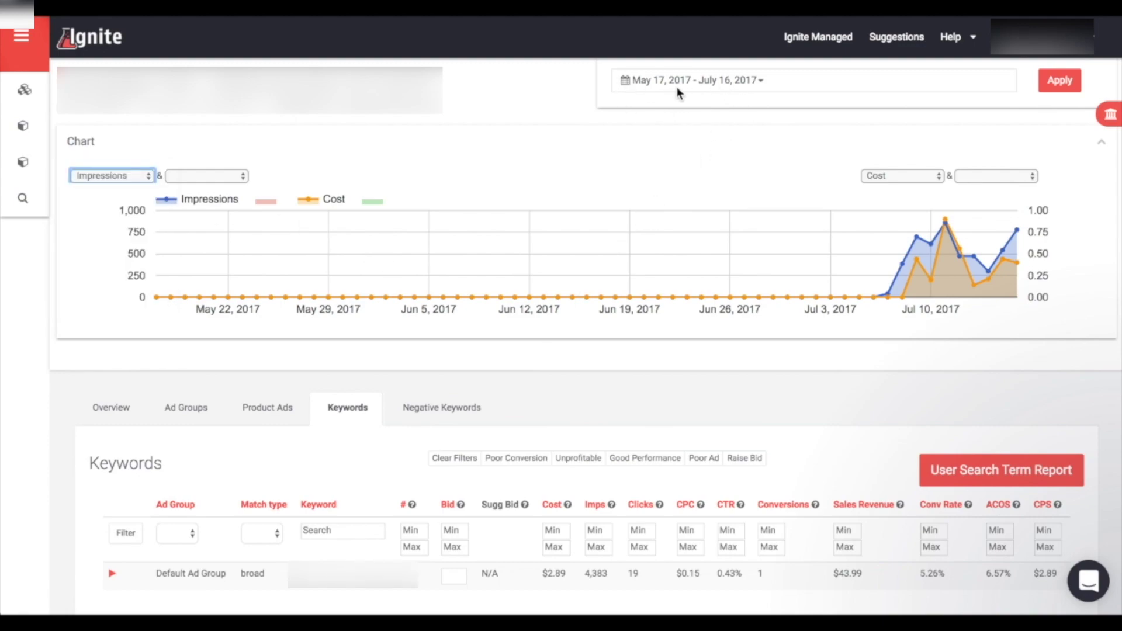
# Check the date picker and dismiss it, keeping May 17 – July 16, 2017.
pyautogui.click(718, 79)
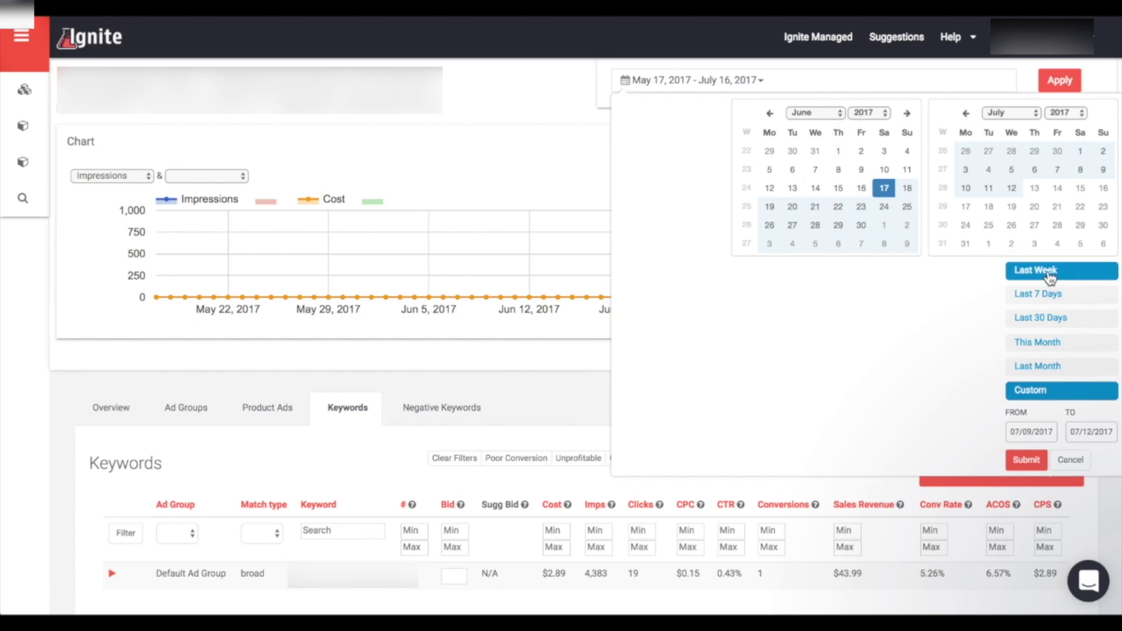
pyautogui.click(585, 251)
pyautogui.scroll(-1, 585, 251)
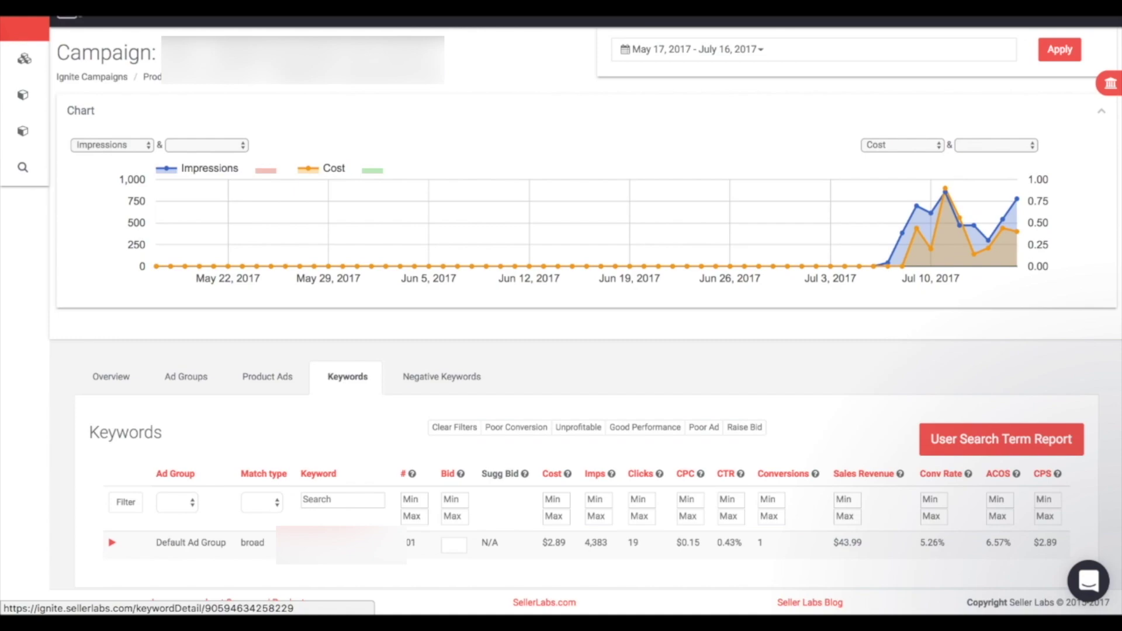
# Open the broad keyword's detail page and review its seven-page User Search Terms table.
pyautogui.click(315, 542)
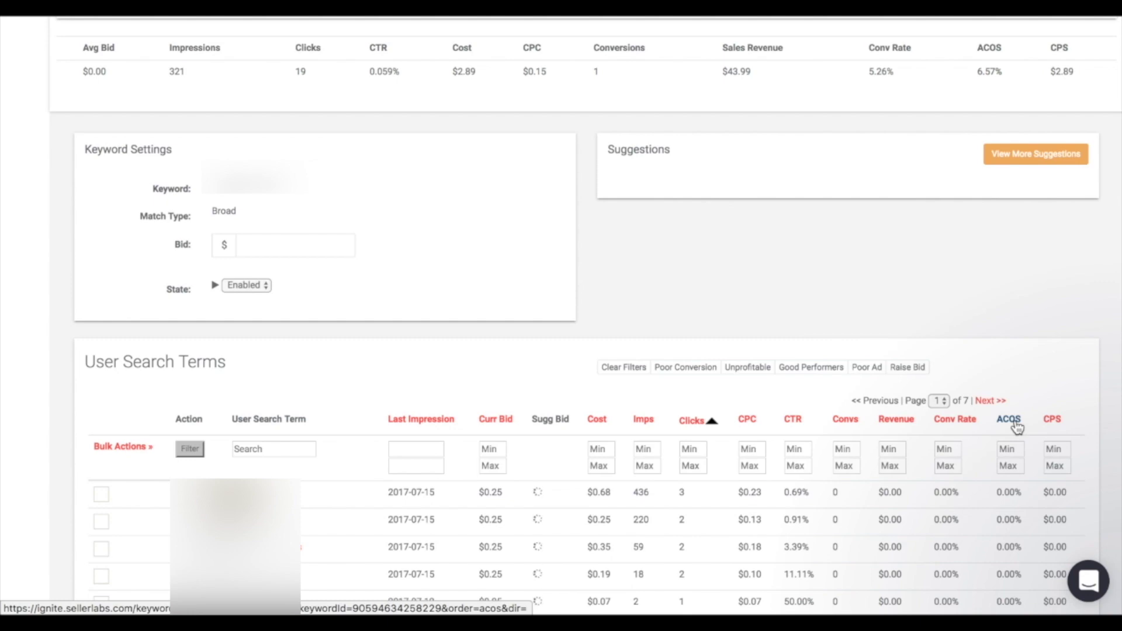
pyautogui.scroll(-1, 1016, 427)
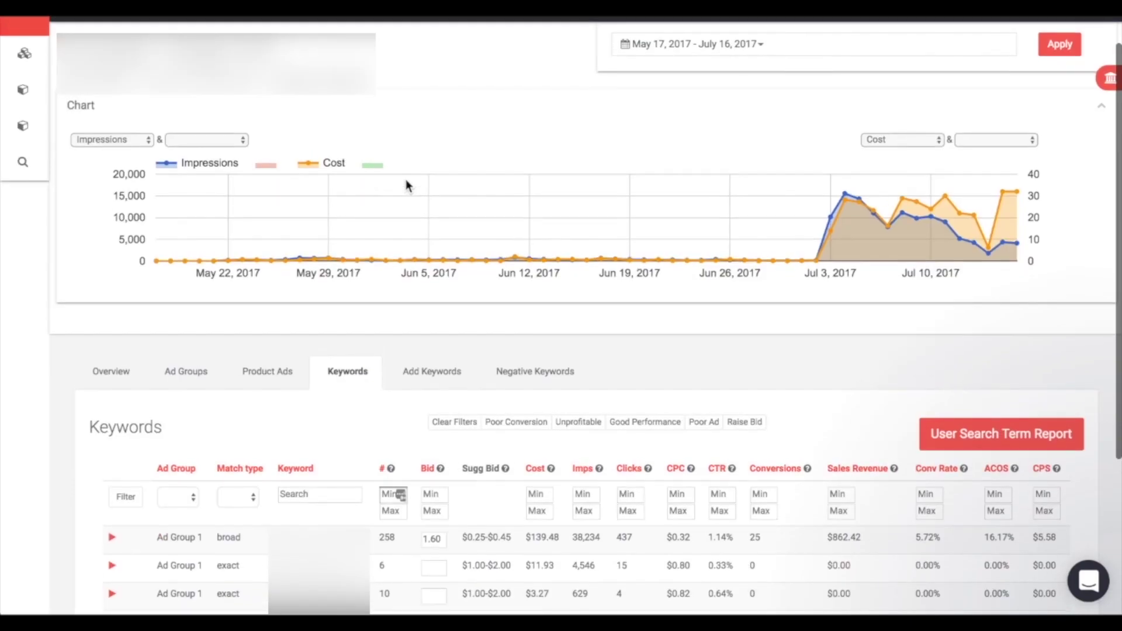
# Sort the campaign's keywords by Clicks.
pyautogui.scroll(-1, 405, 181)
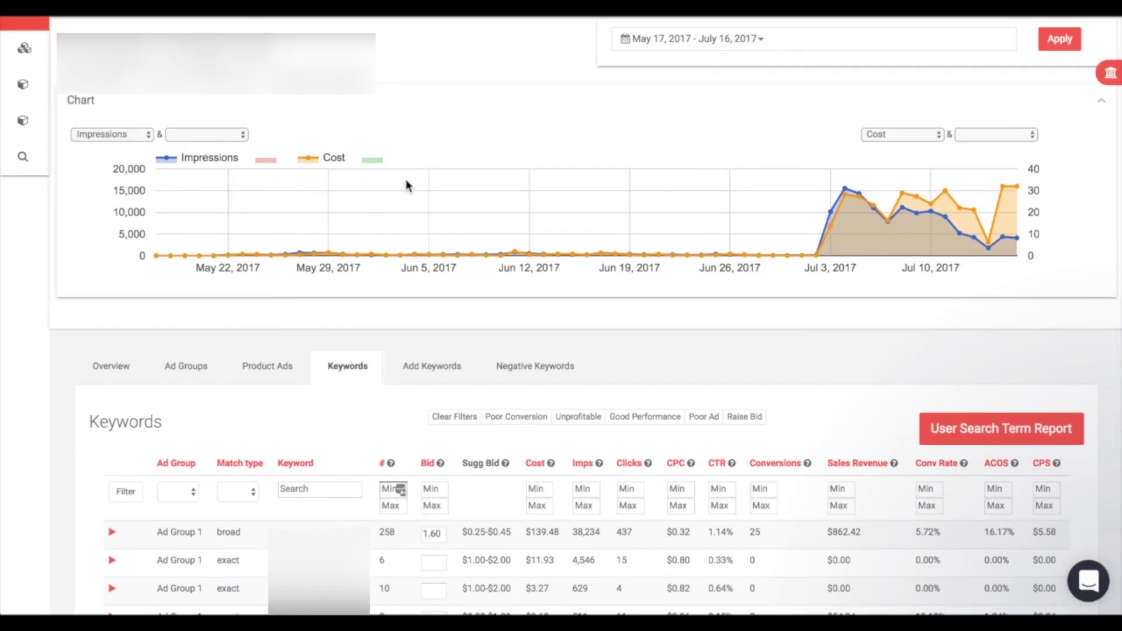
pyautogui.scroll(-3, 404, 245)
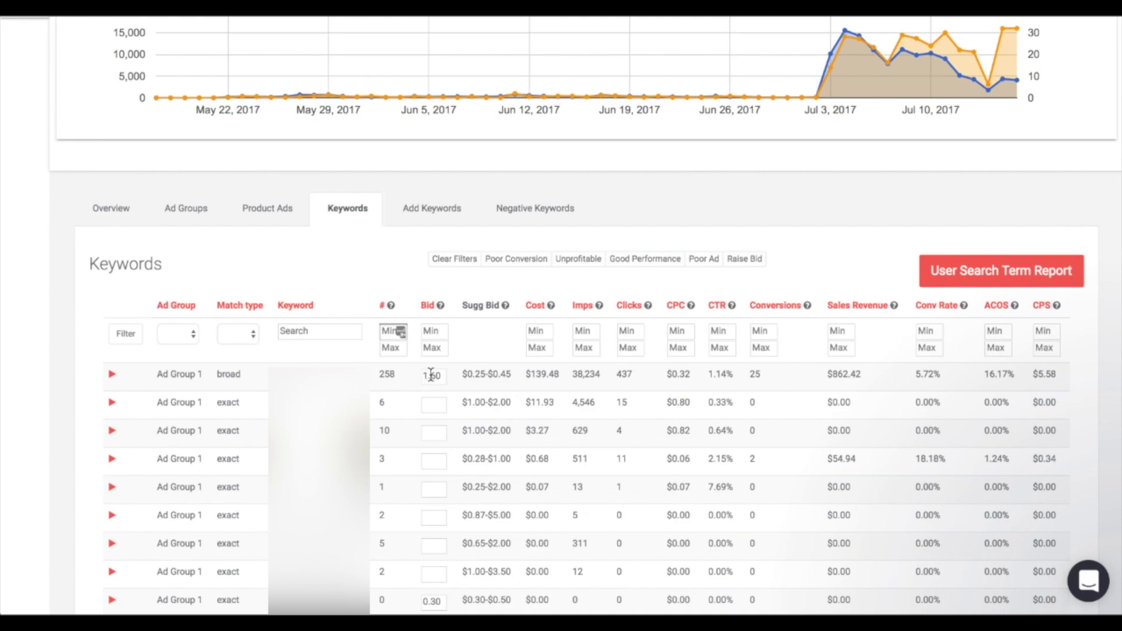
pyautogui.click(630, 305)
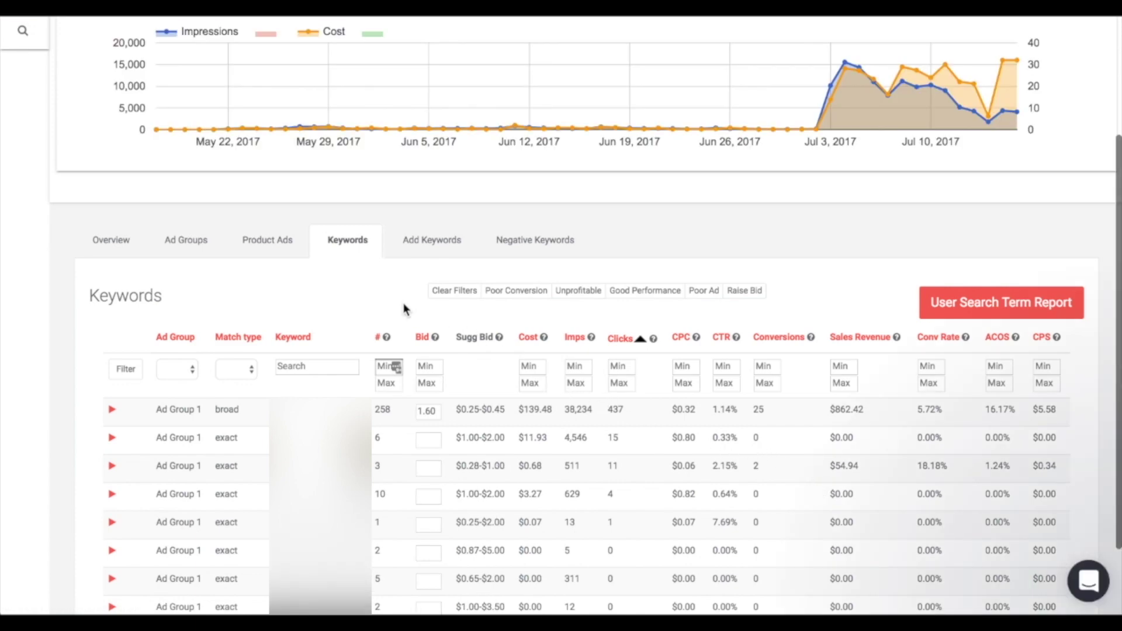
# View the campaign Overview: $30.00 daily budget, 700 clicks, $352.97 cost, 27.62% ACOS.
pyautogui.scroll(1, 240, 252)
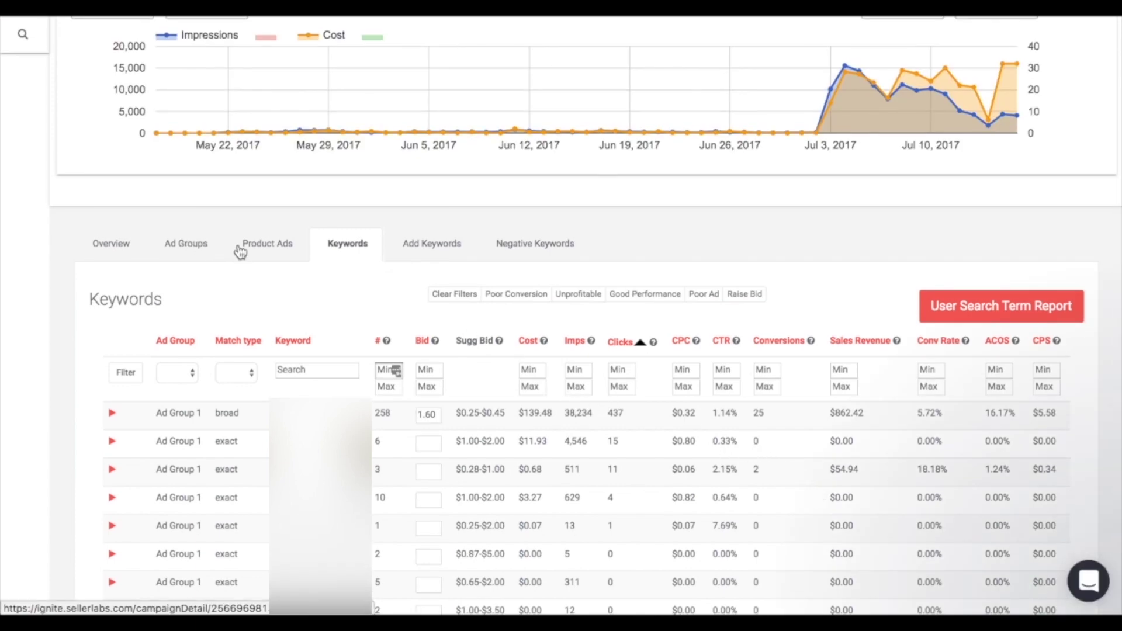
pyautogui.scroll(1, 240, 251)
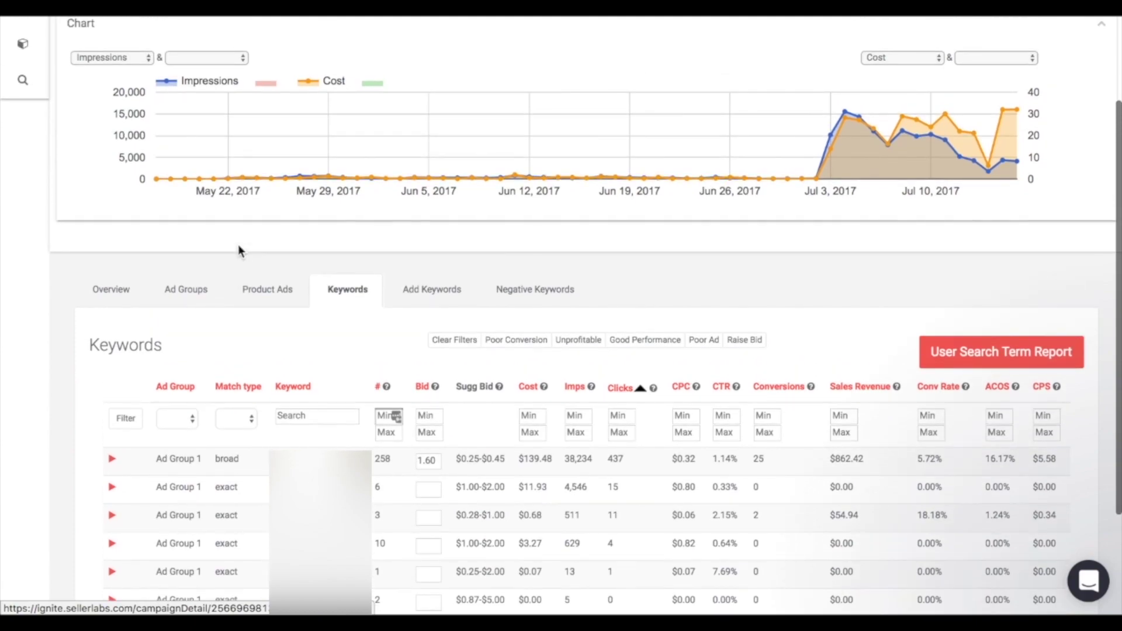
pyautogui.click(109, 290)
pyautogui.scroll(-3, 226, 344)
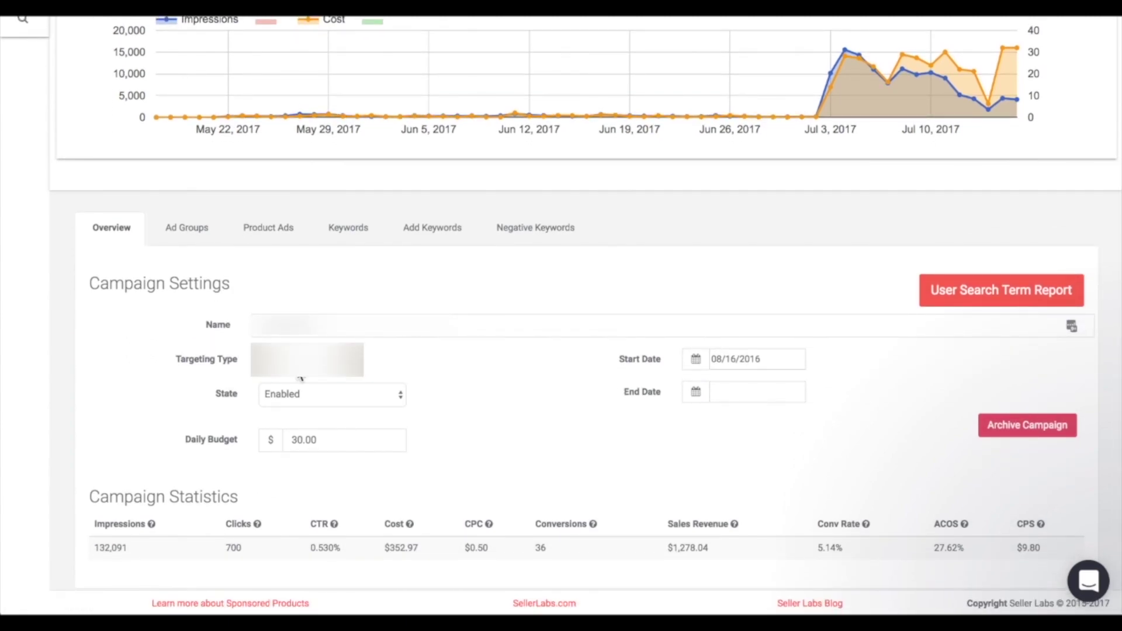
# Keep the campaign state as Enabled and view the campaign's ad groups.
pyautogui.click(317, 390)
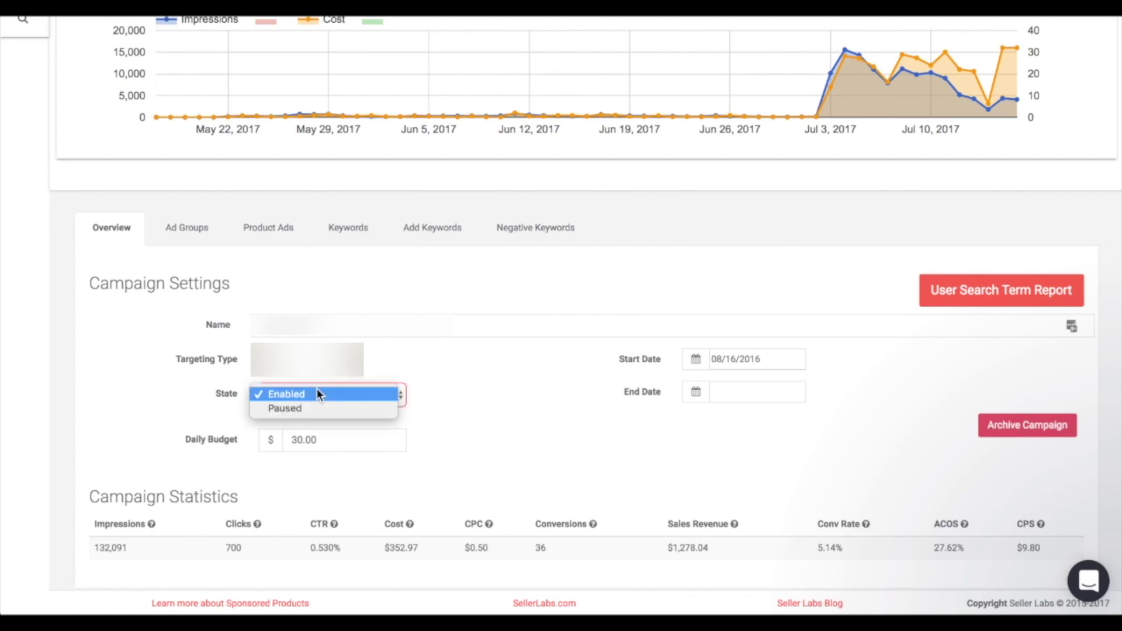
pyautogui.click(433, 357)
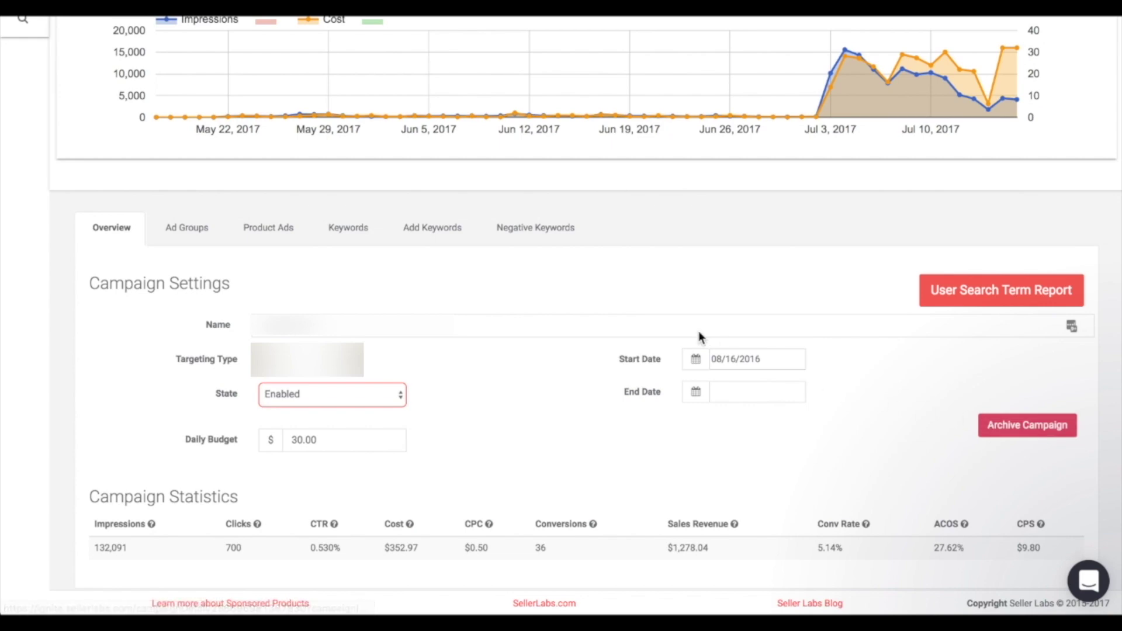
pyautogui.click(192, 231)
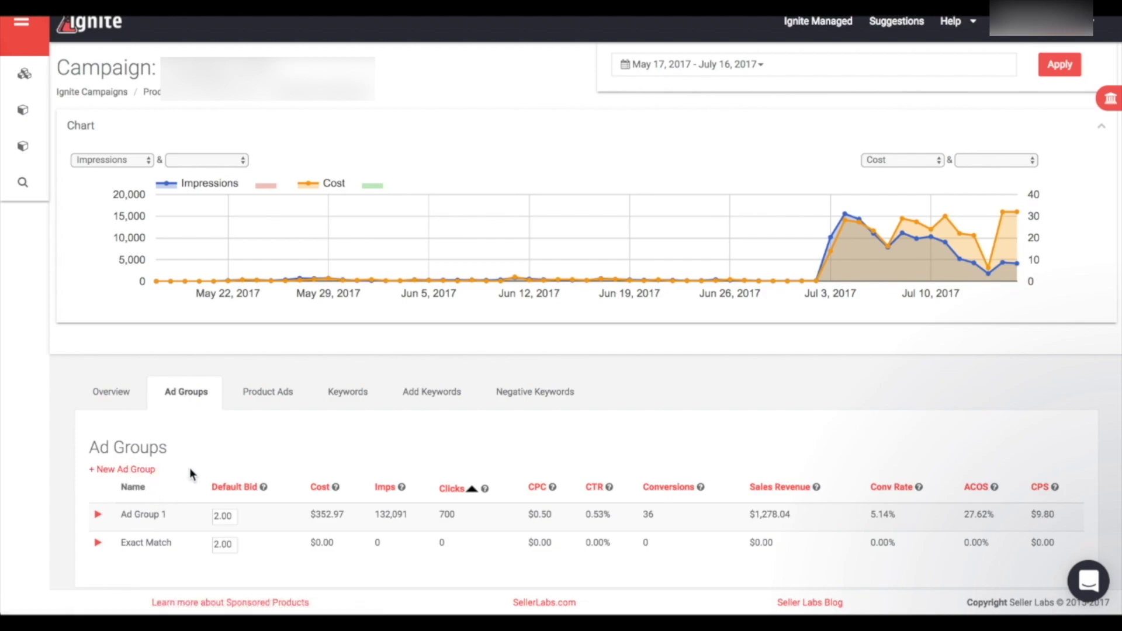
# Select Ad Group 1's default bid, view the product ads, then bring up Add Keywords.
pyautogui.click(224, 516)
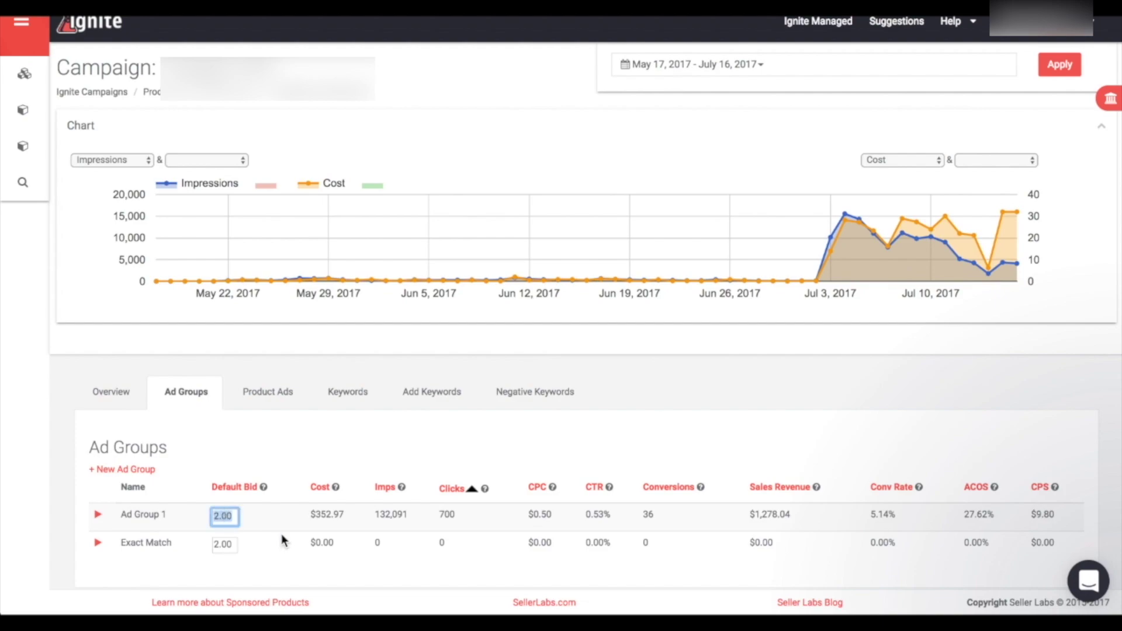
pyautogui.click(258, 394)
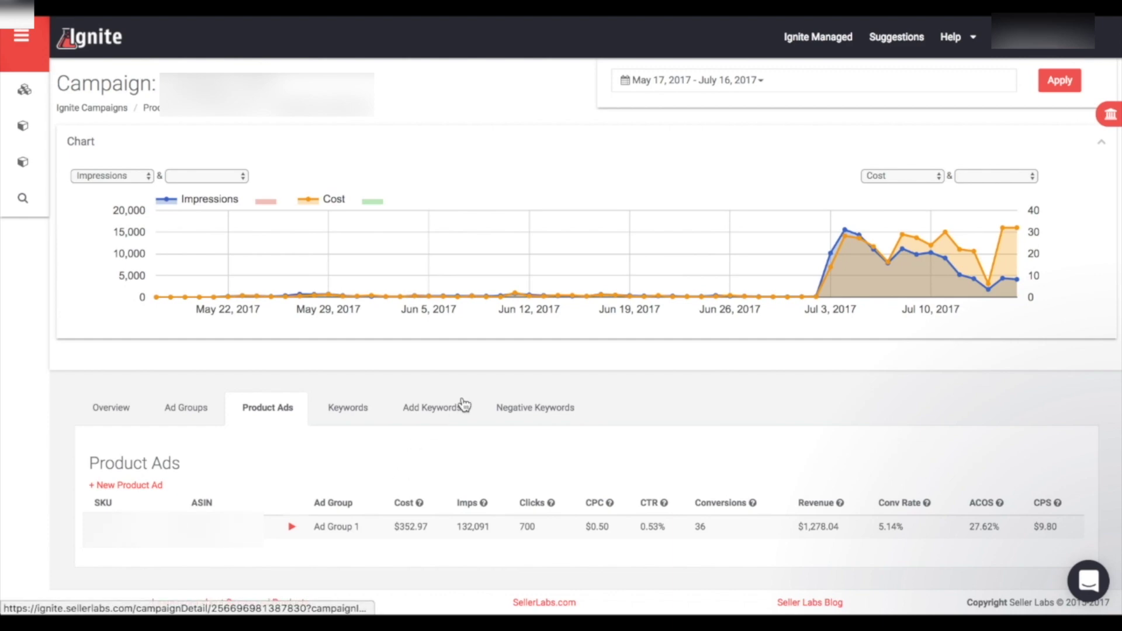
pyautogui.click(440, 413)
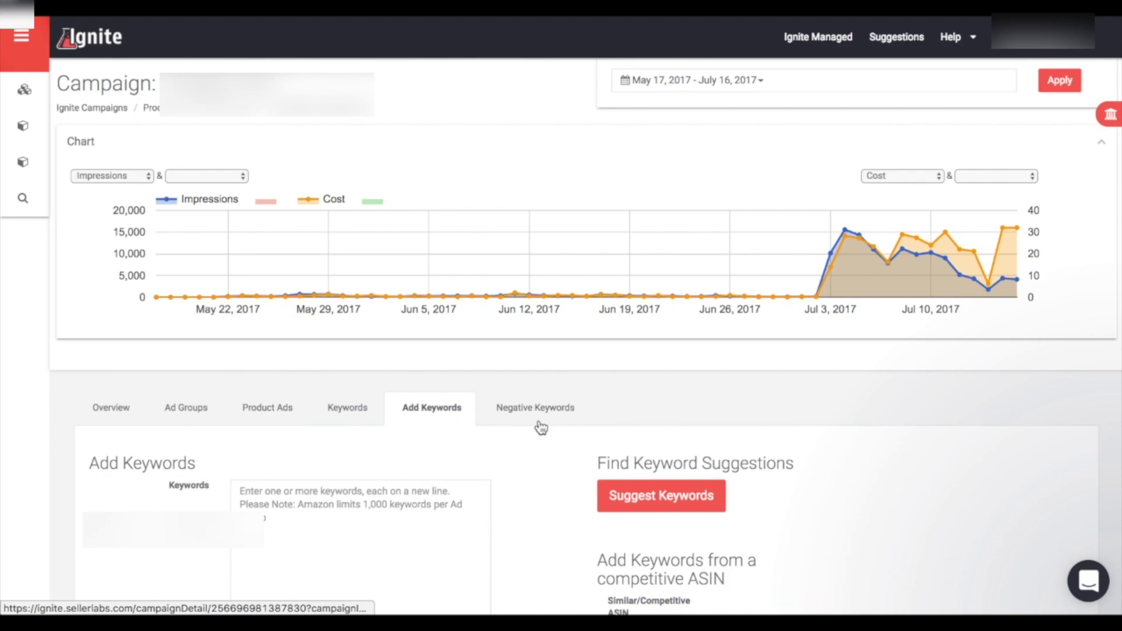
# Focus the Keywords box and request Suggest Keywords for the campaign.
pyautogui.scroll(-3, 537, 425)
pyautogui.scroll(-1, 539, 426)
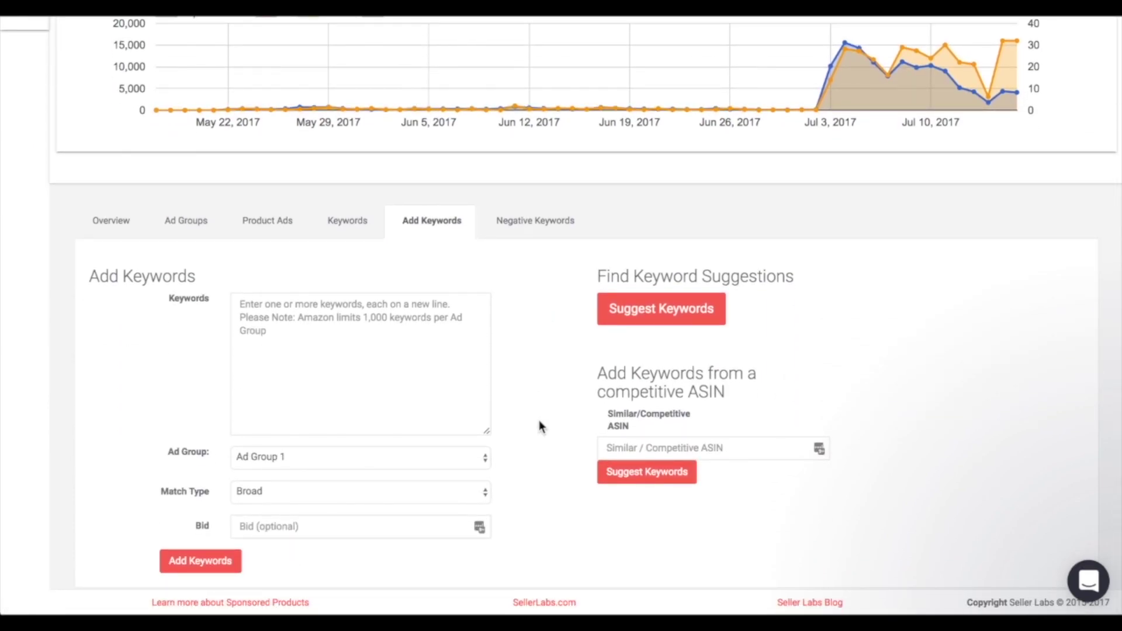
pyautogui.click(416, 368)
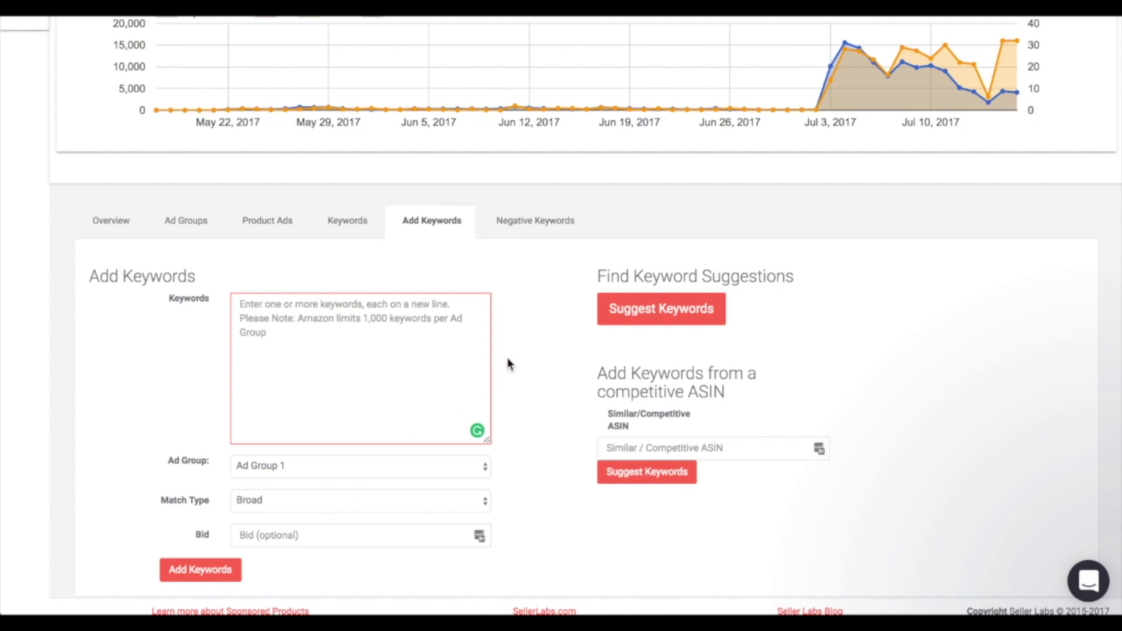
pyautogui.click(642, 318)
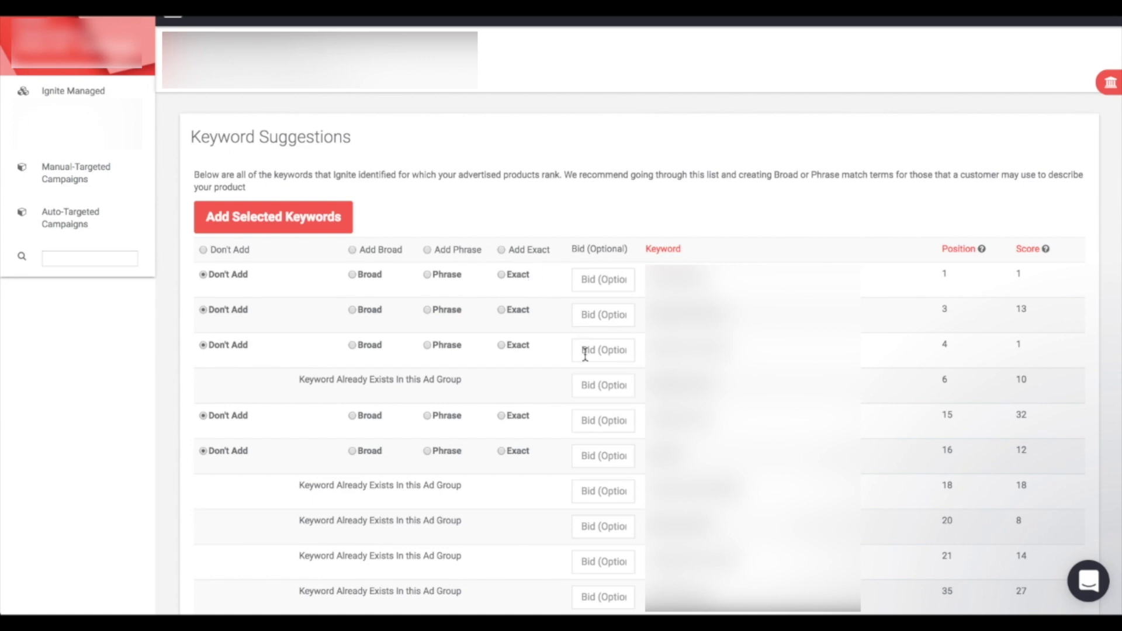
# Mark the second suggested keyword as Broad match.
pyautogui.click(351, 309)
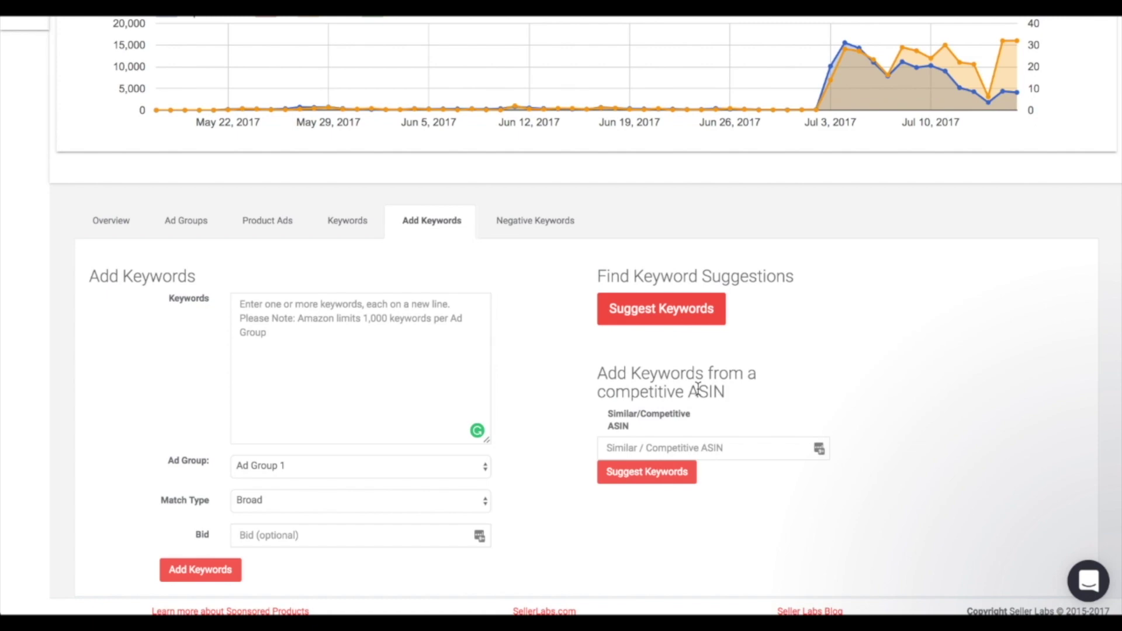
# Focus the Similar/Competitive ASIN field, then switch back to the campaign's Keywords table.
pyautogui.click(642, 448)
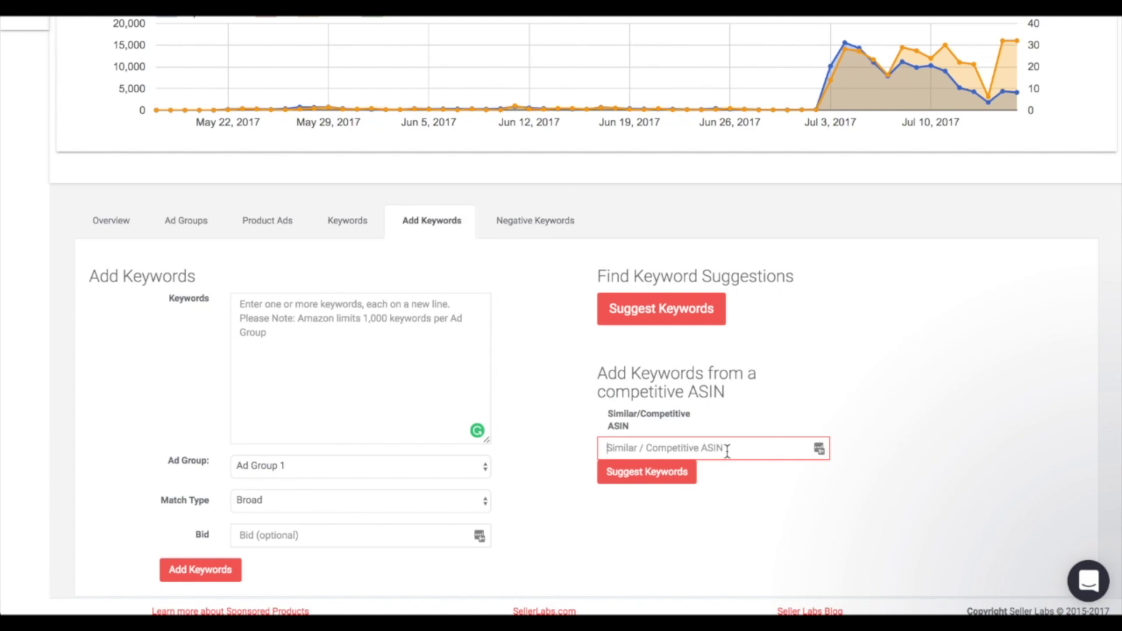
pyautogui.click(353, 227)
# Open the 'traeger' keyword page and sort its user search terms by Clicks, highest first.
pyautogui.scroll(-2, 350, 292)
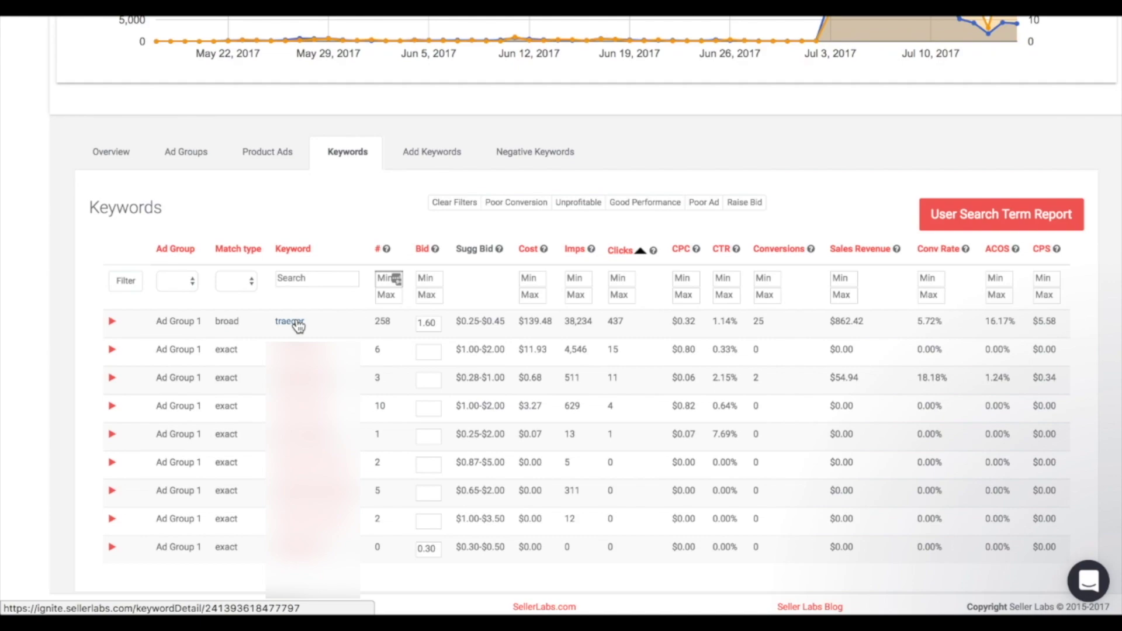
pyautogui.click(295, 323)
pyautogui.scroll(-3, 410, 393)
pyautogui.scroll(-5, 409, 389)
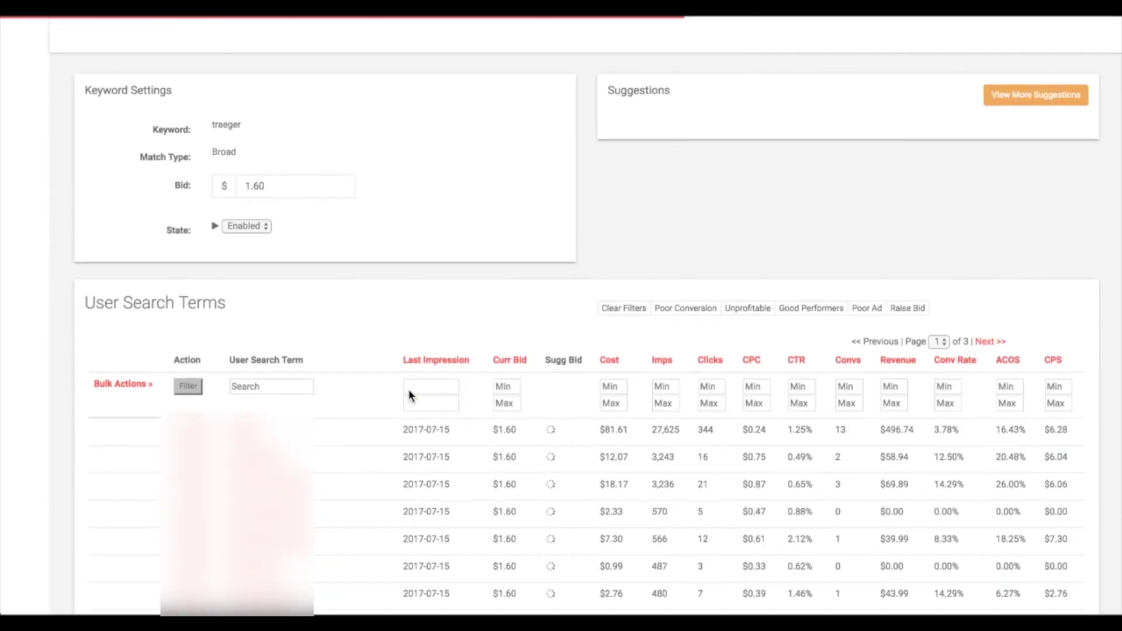
pyautogui.scroll(-1, 409, 394)
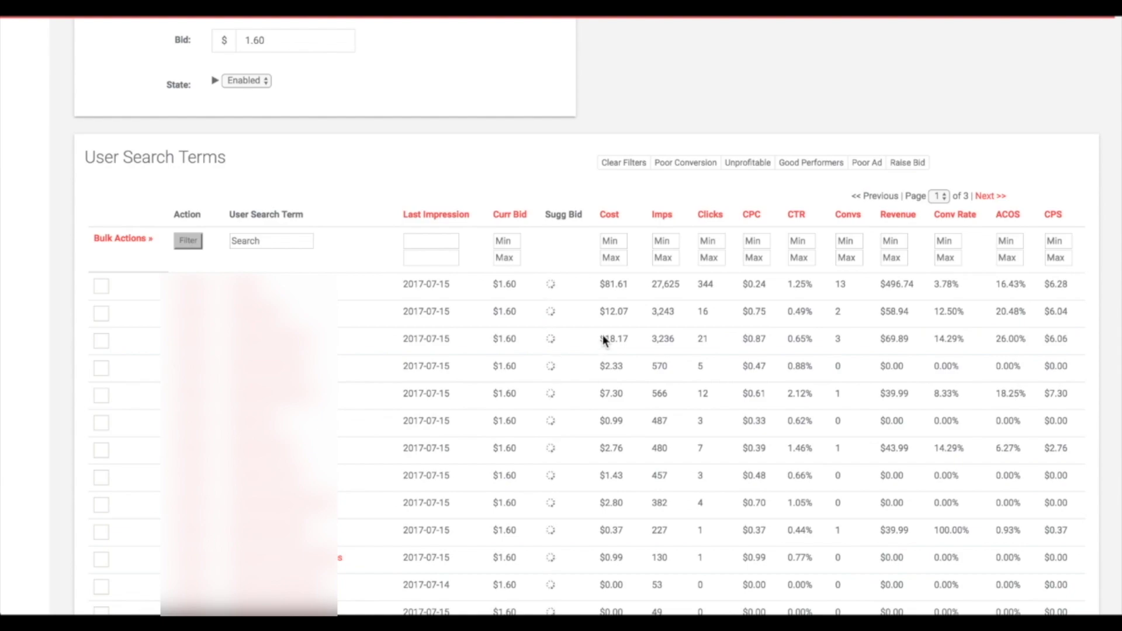
pyautogui.click(717, 217)
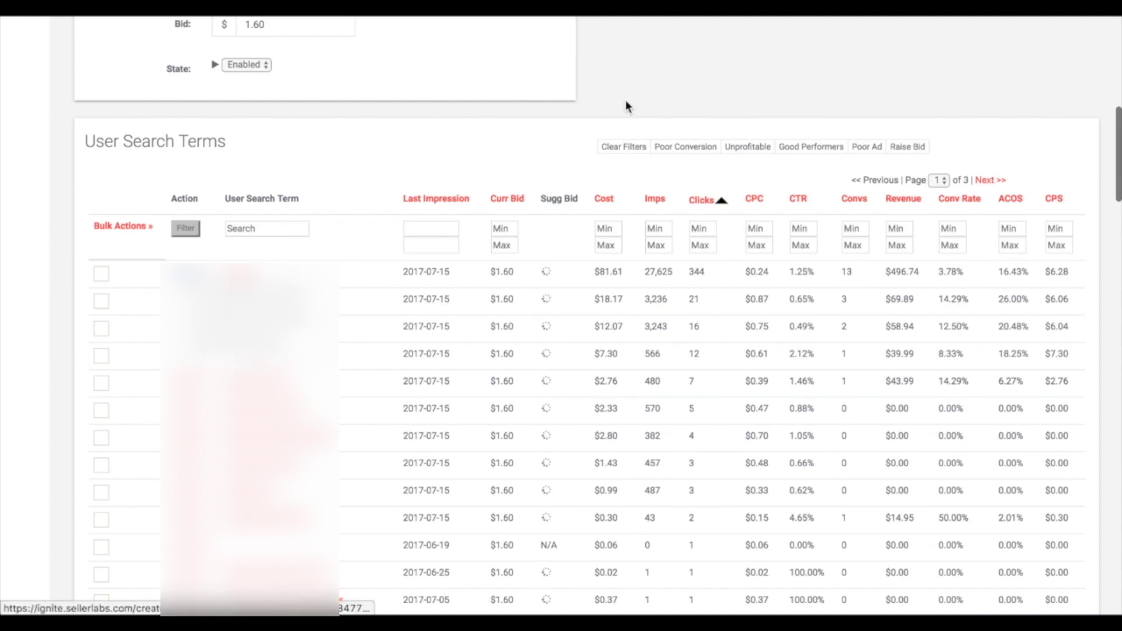
pyautogui.scroll(5, 407, 76)
pyautogui.scroll(5, 407, 76)
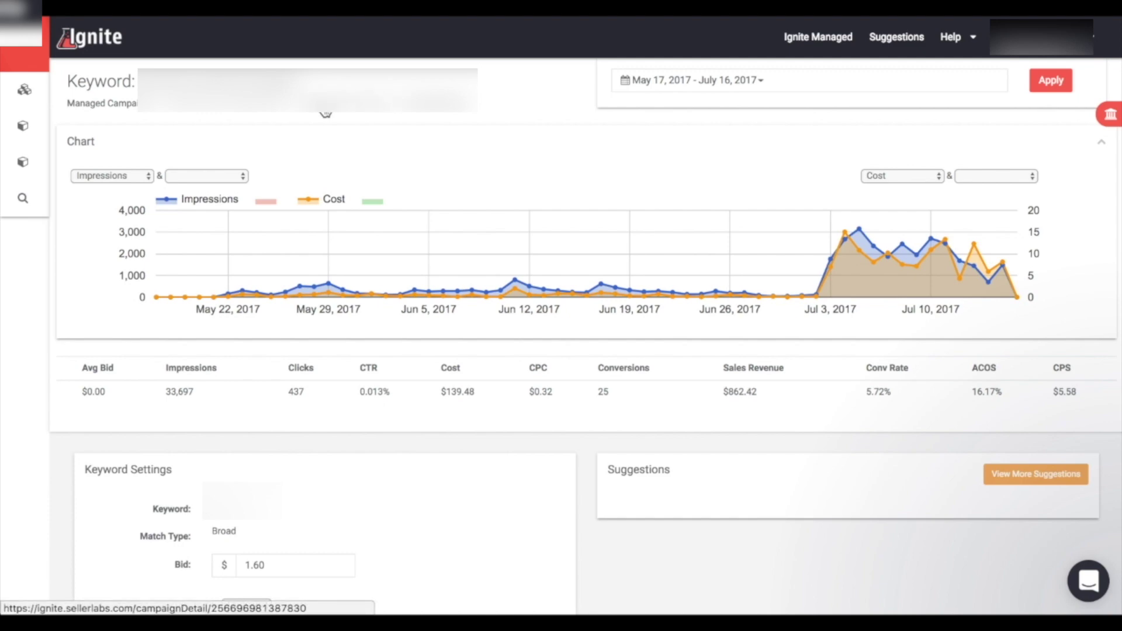
# Return to the campaign overview and show its Negative Keywords tab.
pyautogui.click(325, 113)
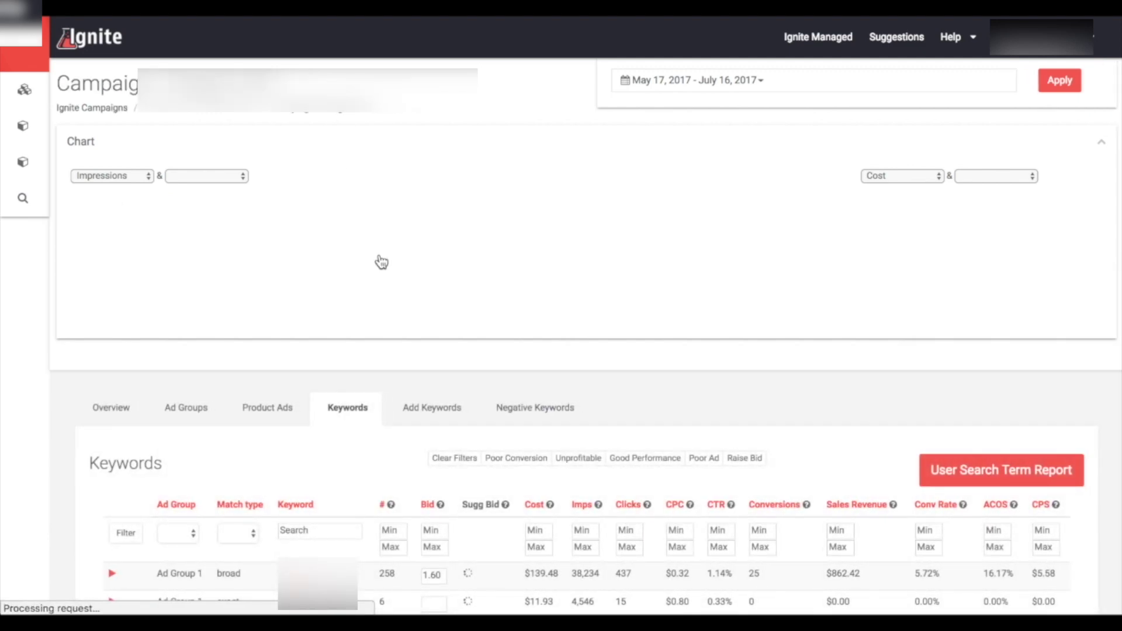
pyautogui.scroll(-2, 622, 388)
pyautogui.scroll(-2, 620, 387)
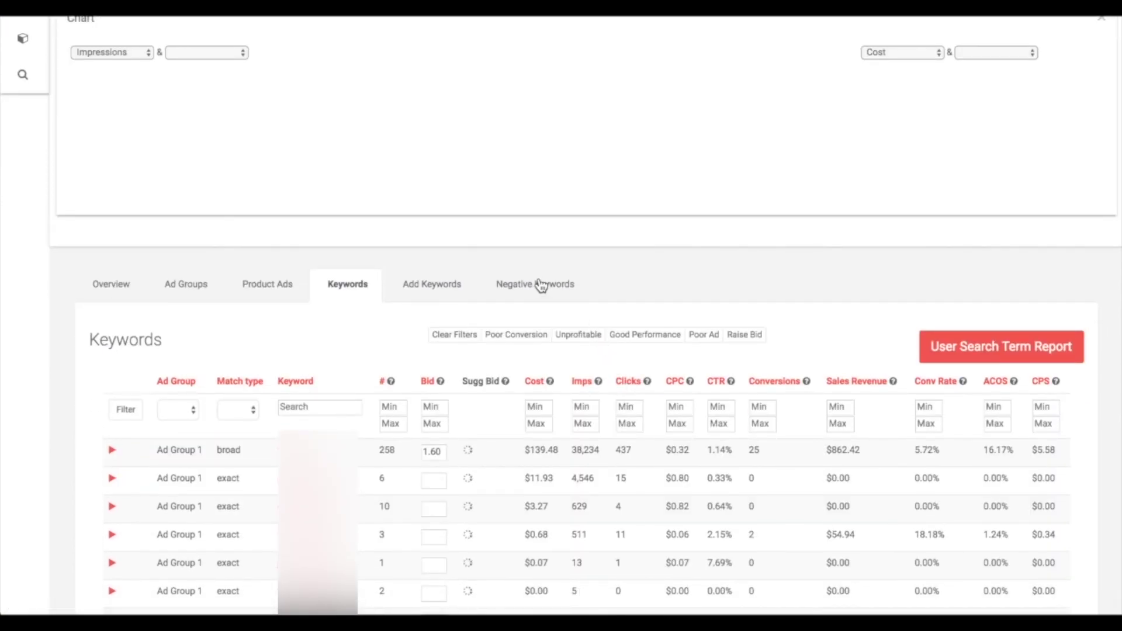
pyautogui.click(534, 290)
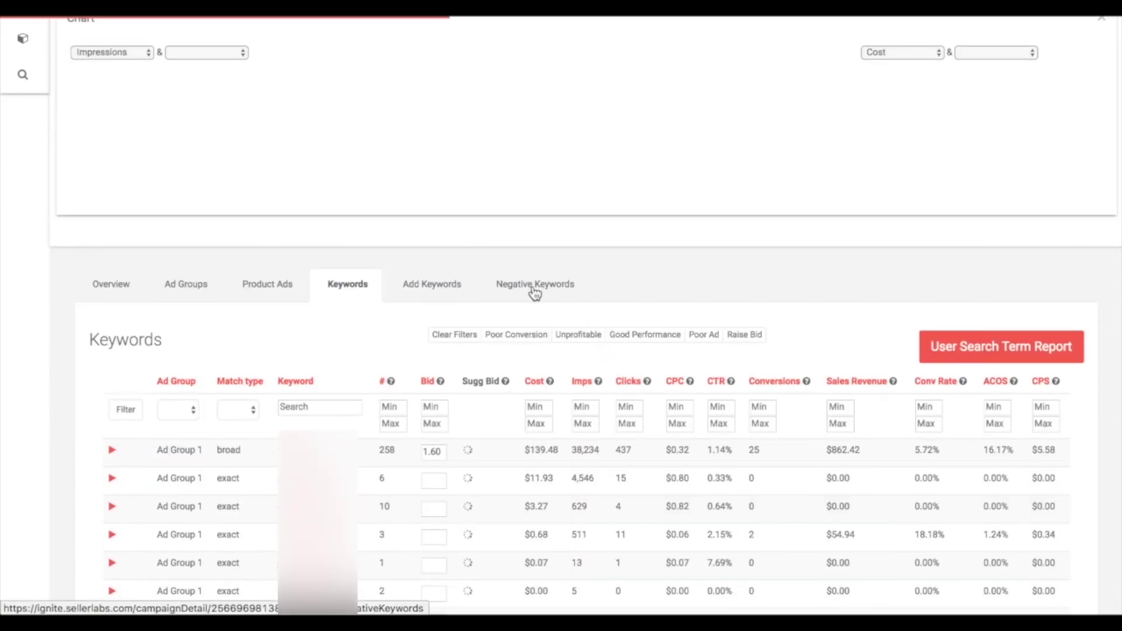
pyautogui.scroll(-2, 631, 368)
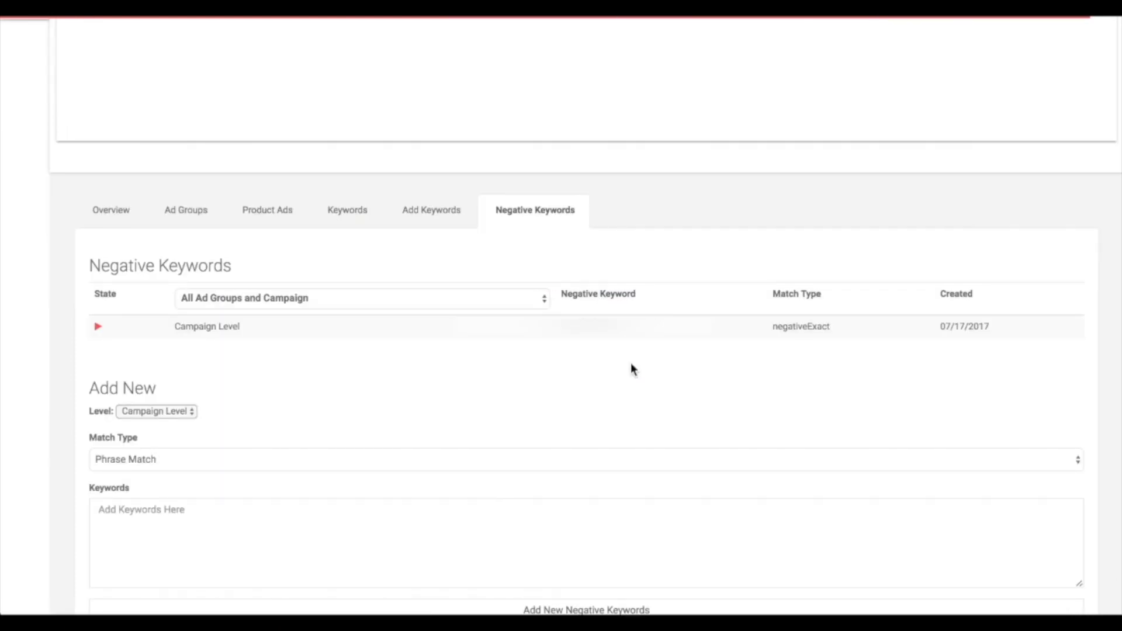
pyautogui.scroll(-1, 631, 369)
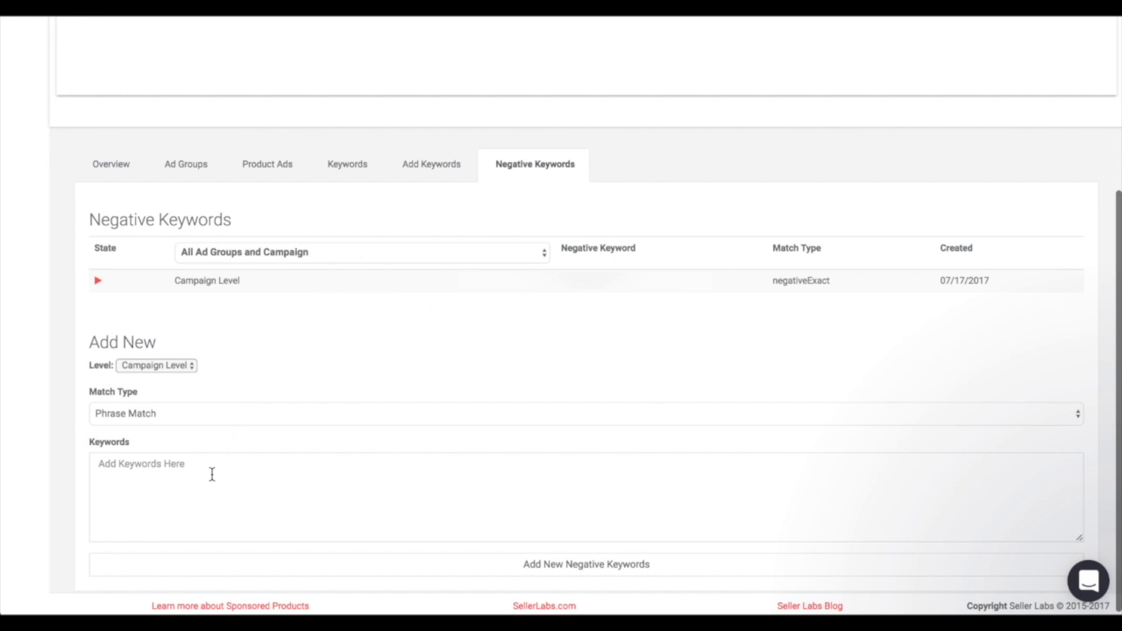
# Check the Level and Match Type choices, keeping Campaign Level and Phrase Match, then focus Keywords.
pyautogui.click(131, 366)
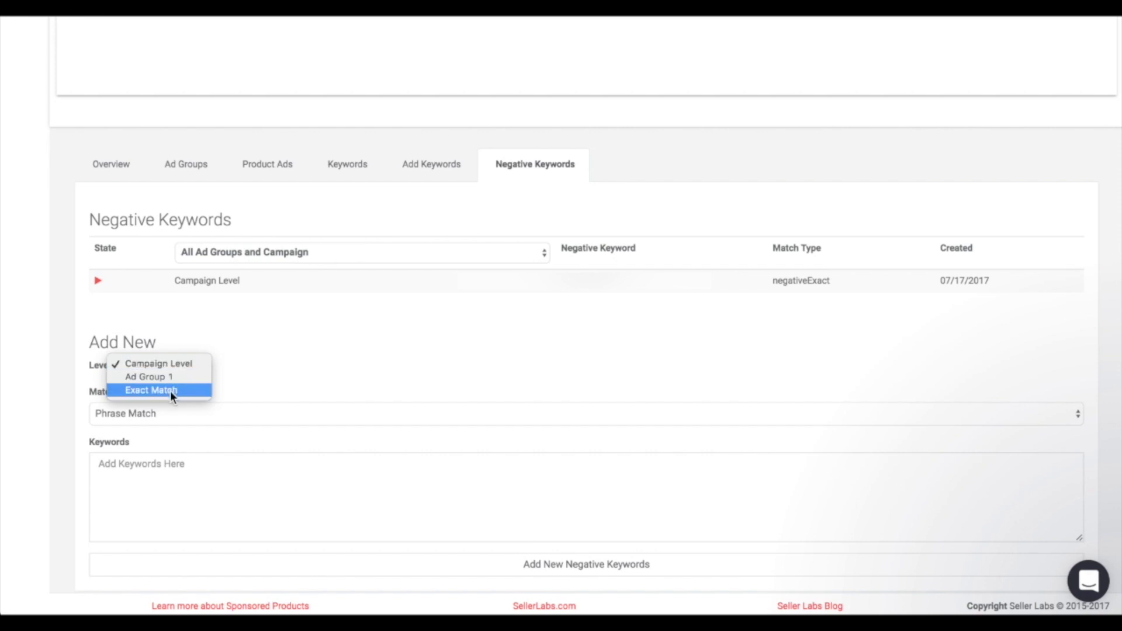
pyautogui.click(261, 389)
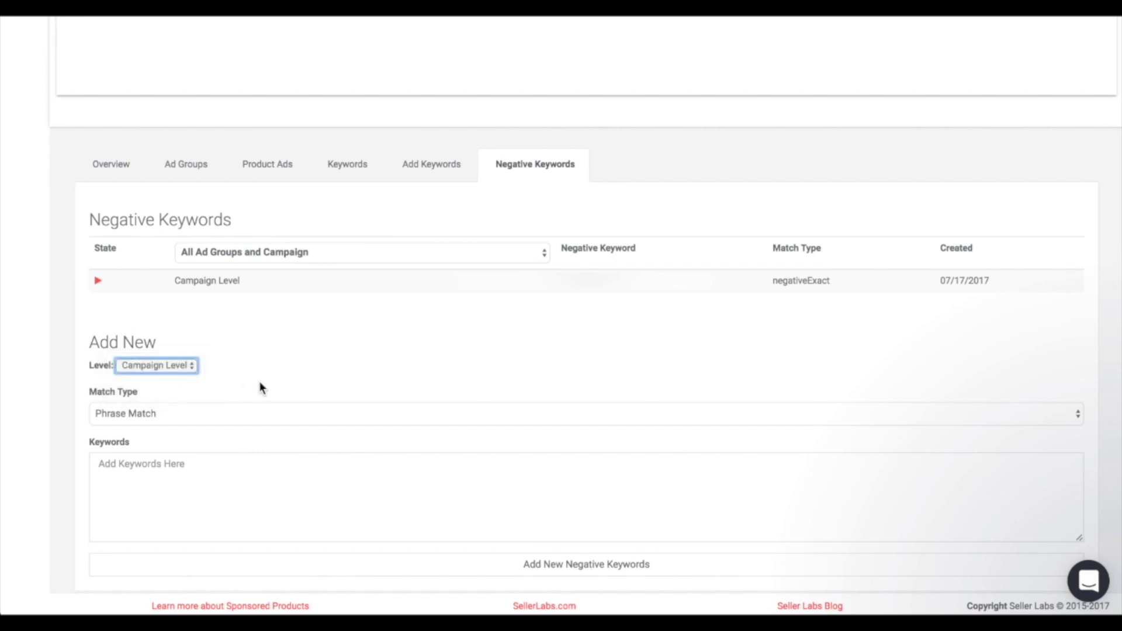
pyautogui.click(156, 412)
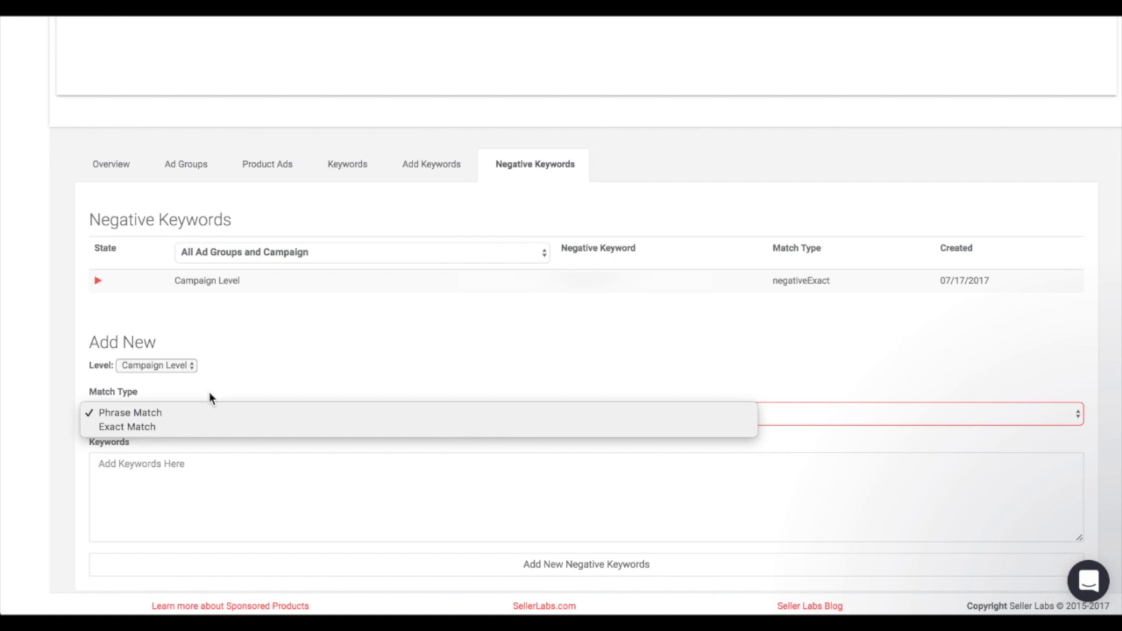
pyautogui.click(161, 471)
pyautogui.click(180, 466)
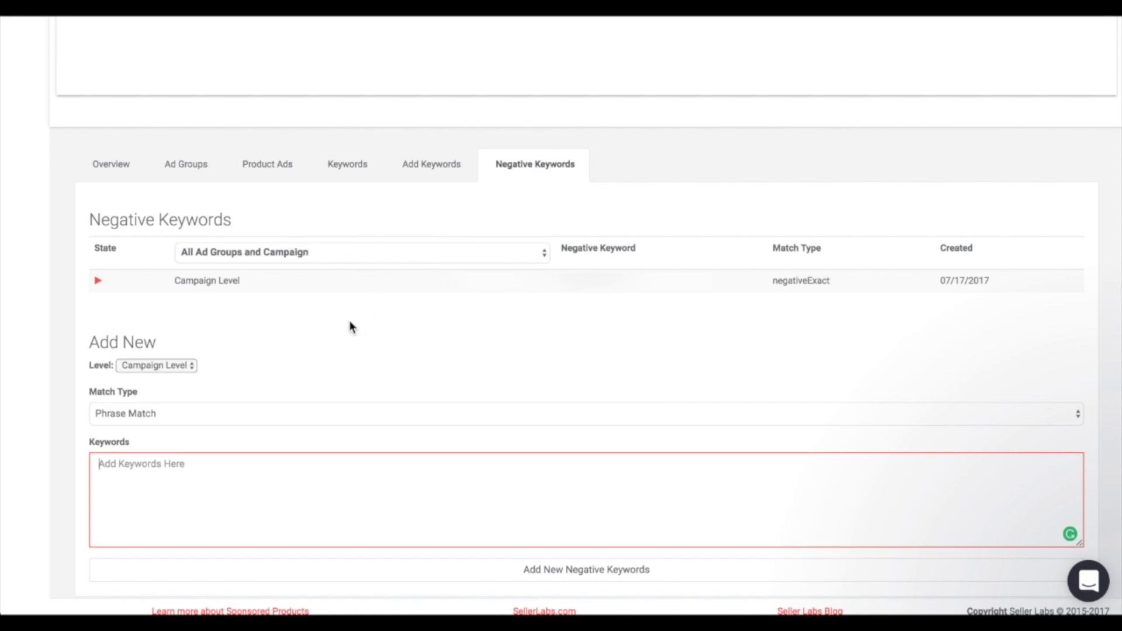
pyautogui.scroll(4, 349, 320)
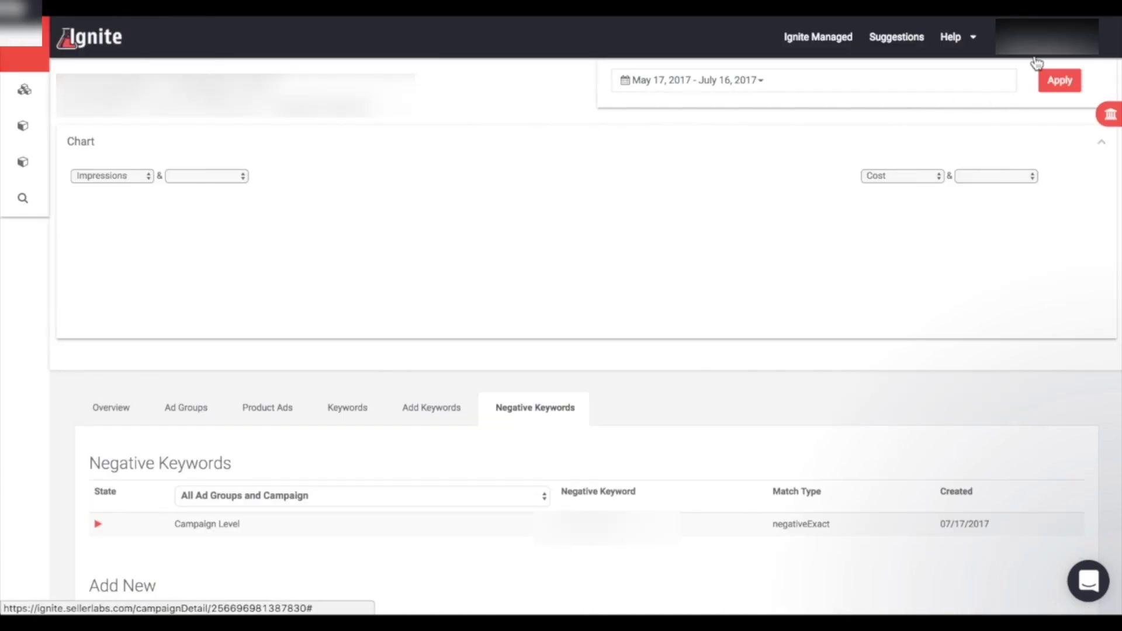
# Go to the Marketplaces page from the account menu and review the connected Amazon.com marketplace.
pyautogui.click(1046, 38)
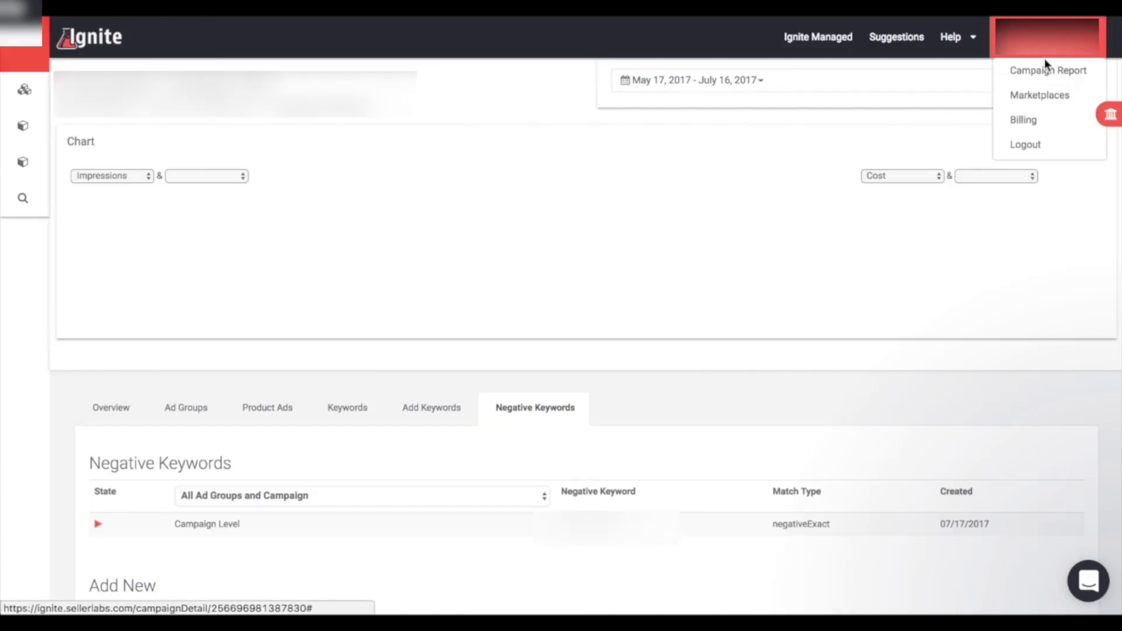
pyautogui.click(1042, 95)
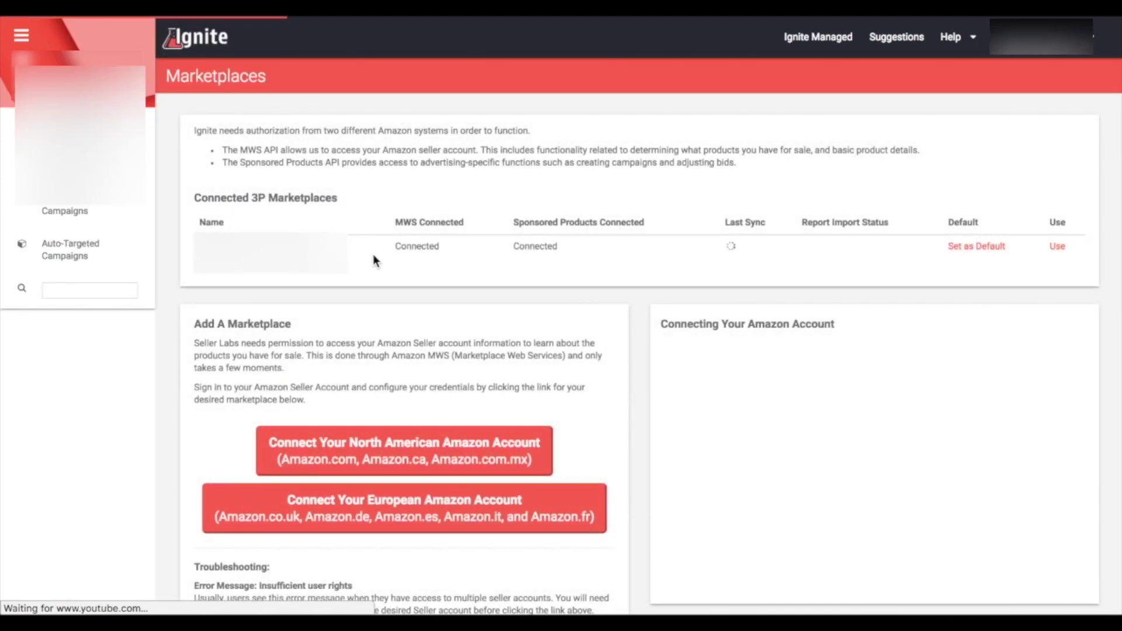
pyautogui.scroll(-1, 374, 260)
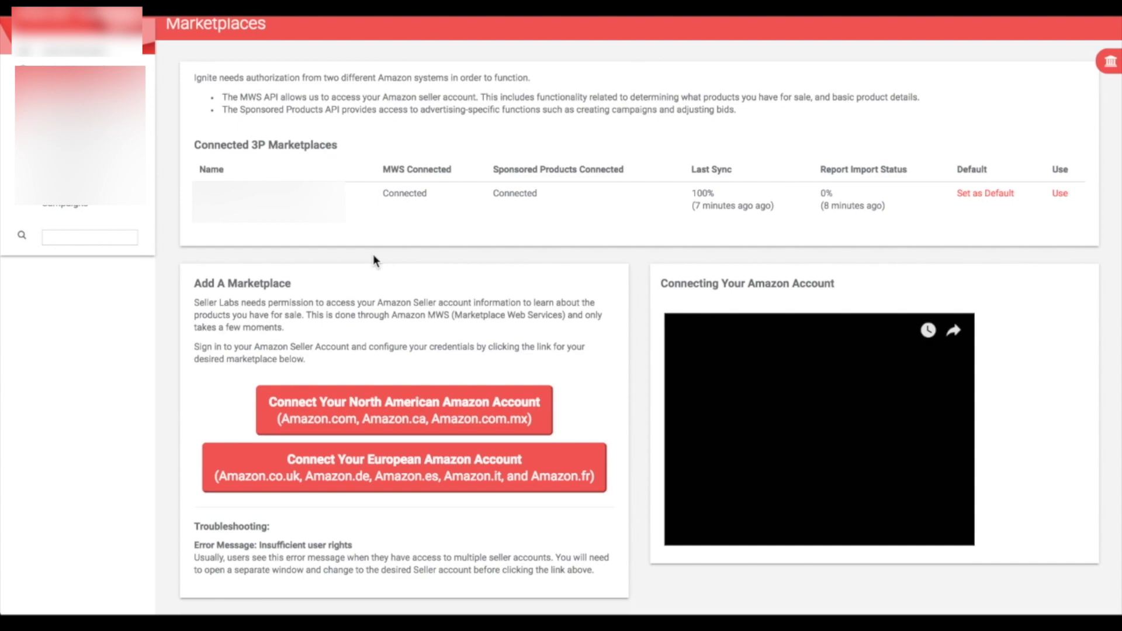
pyautogui.scroll(1, 373, 260)
pyautogui.click(1044, 36)
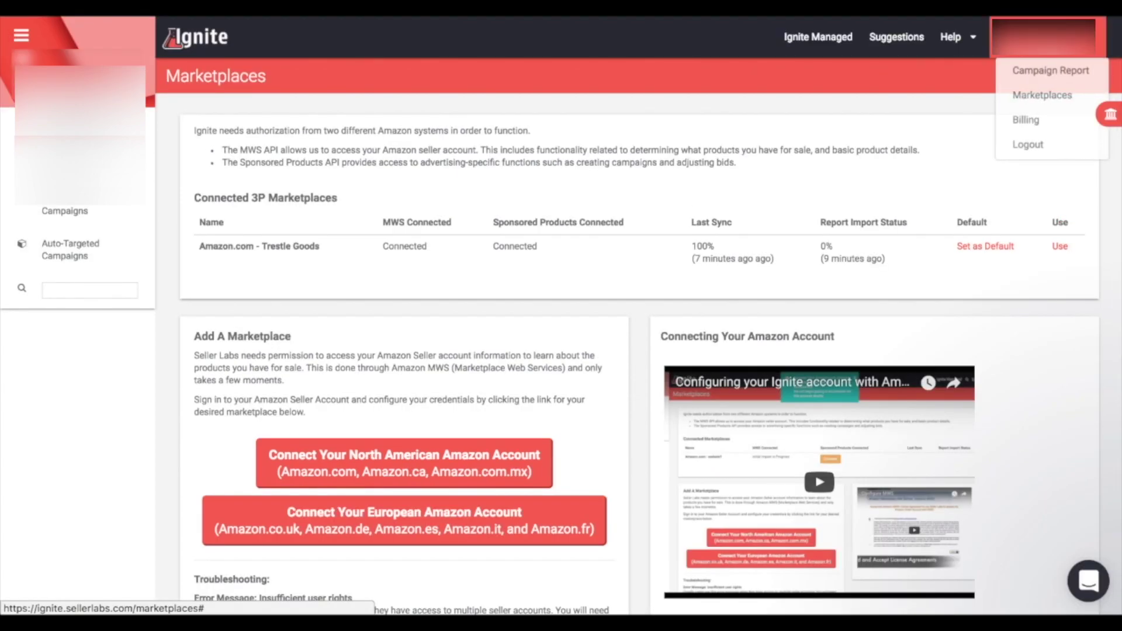
# Open the Campaign Report, focus the sidebar campaign search, then bring up the Help menu.
pyautogui.click(1038, 71)
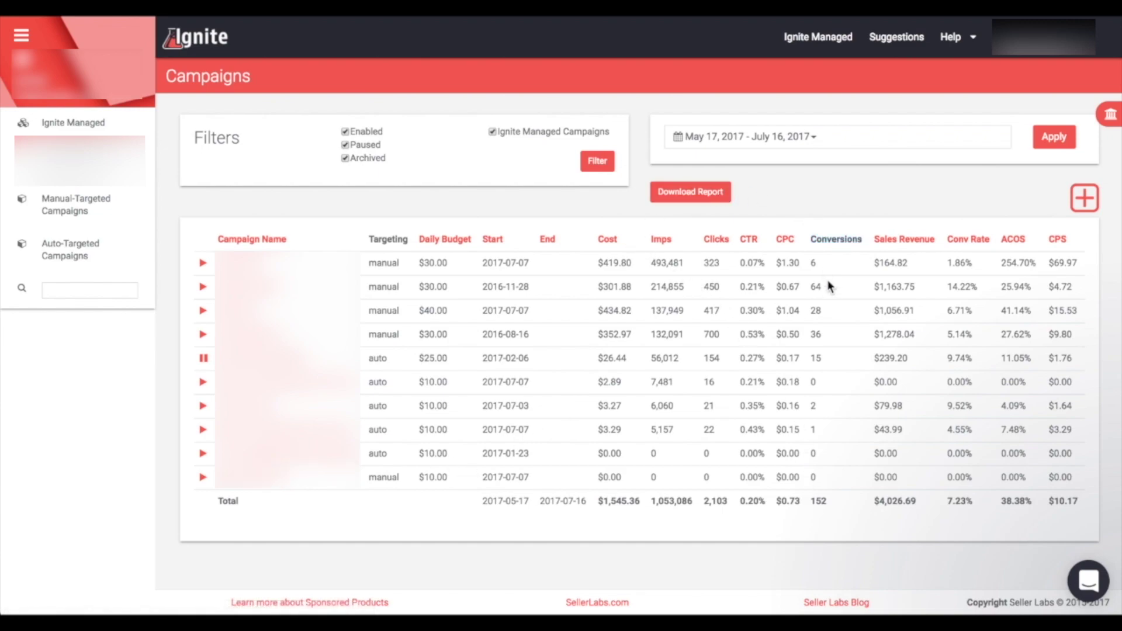
pyautogui.click(103, 290)
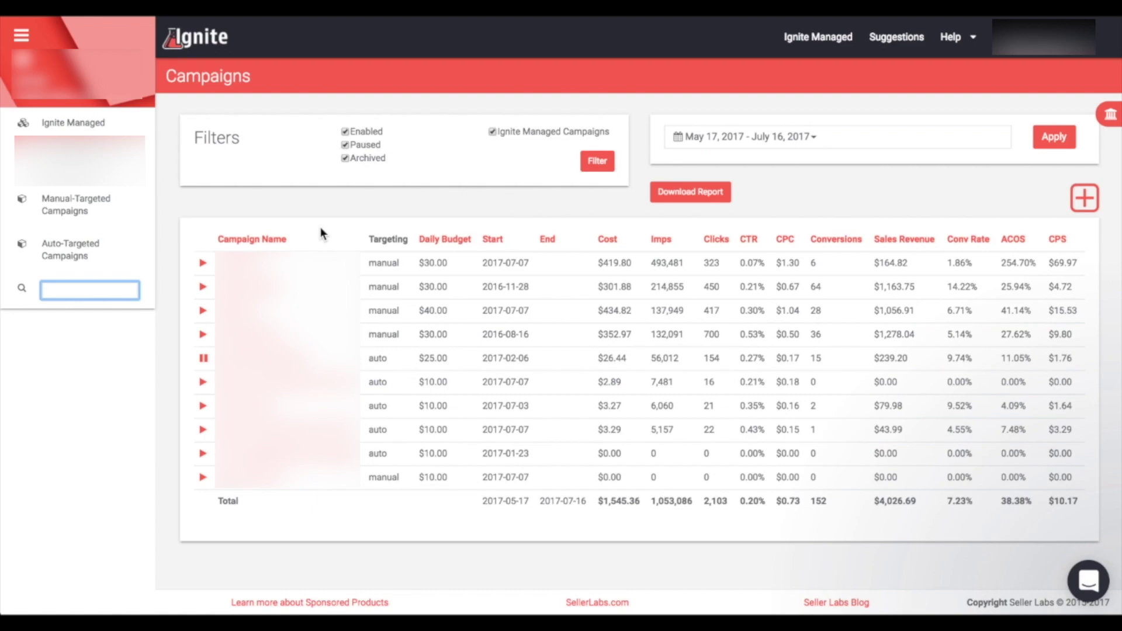
pyautogui.click(964, 43)
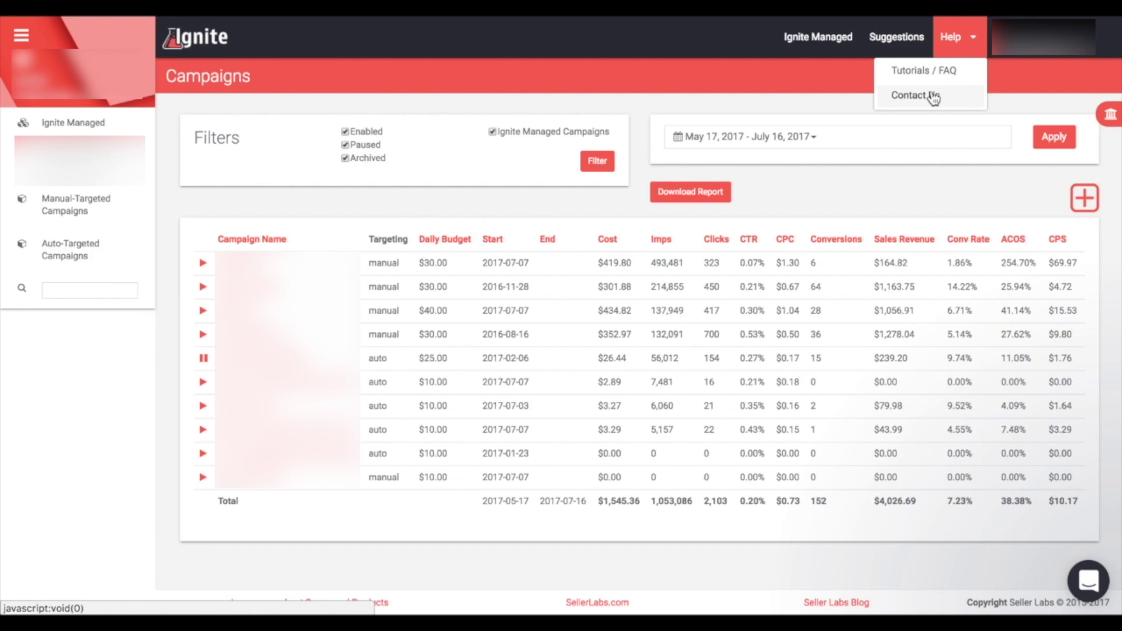
pyautogui.click(958, 101)
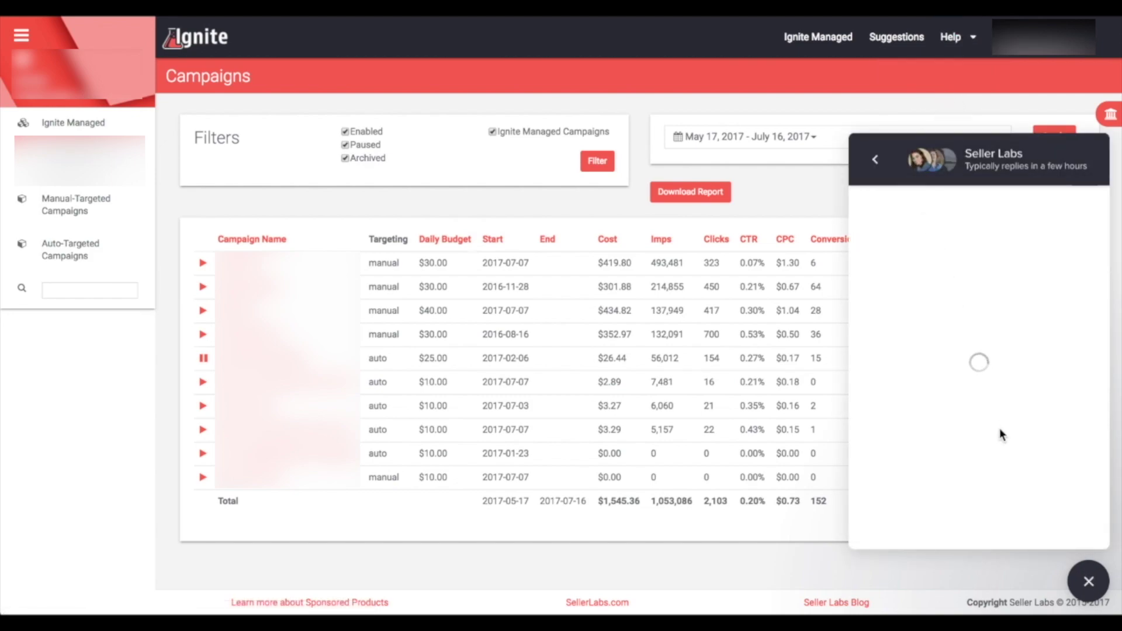
pyautogui.click(1090, 582)
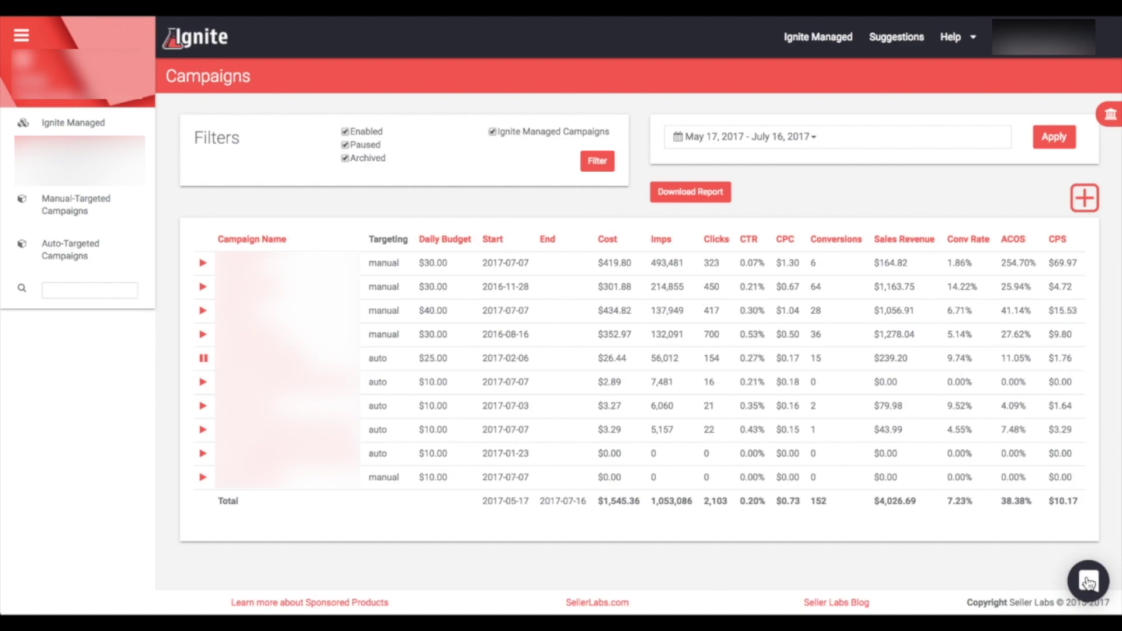
pyautogui.click(953, 51)
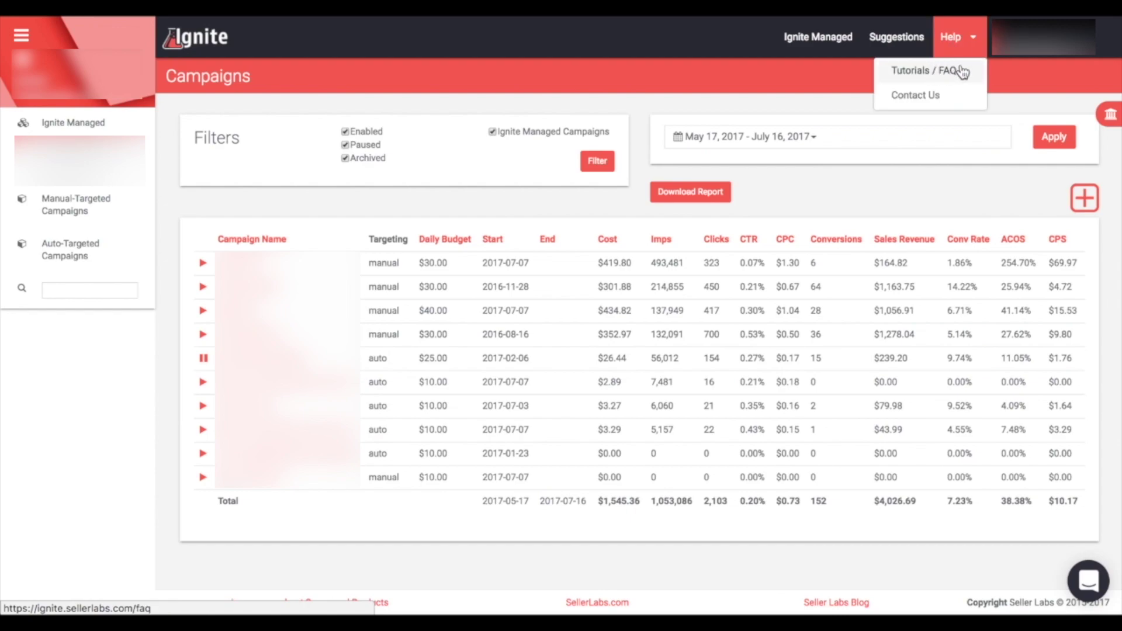
# Go to Help > Tutorials / FAQ and scroll through the FAQ answers and resources.
pyautogui.click(961, 72)
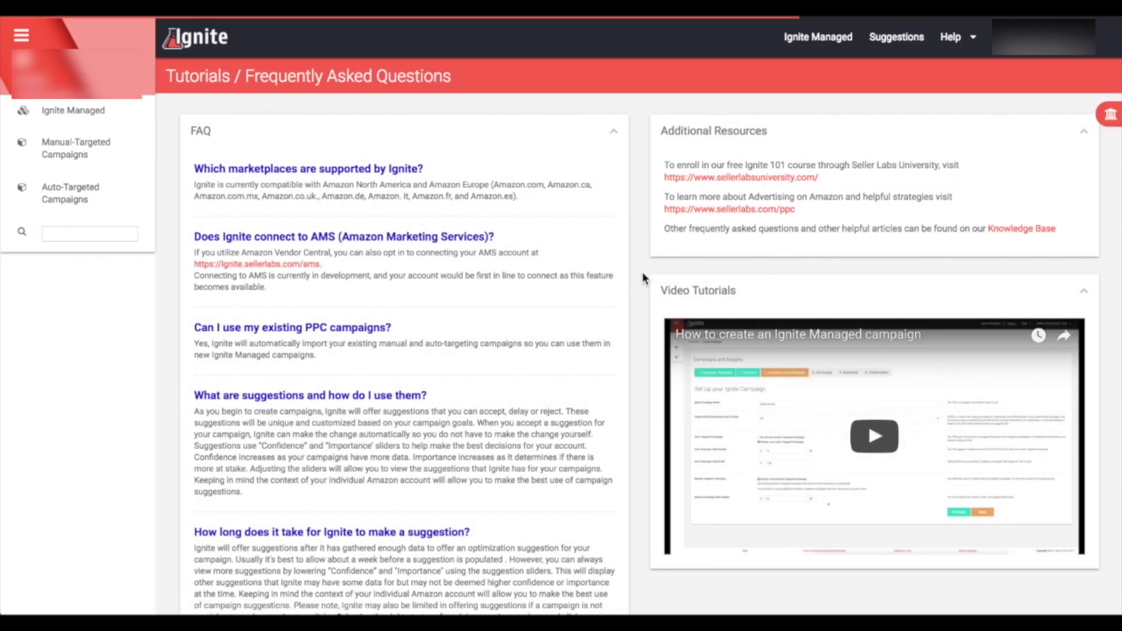
pyautogui.scroll(-1, 642, 273)
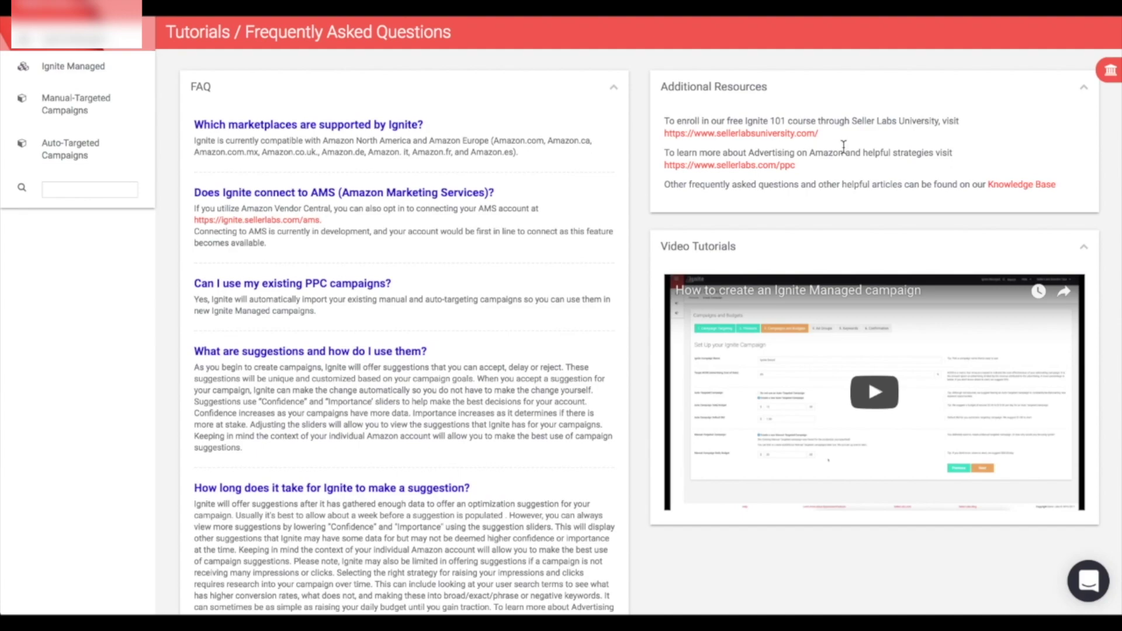
pyautogui.scroll(1, 660, 184)
pyautogui.scroll(-1, 660, 184)
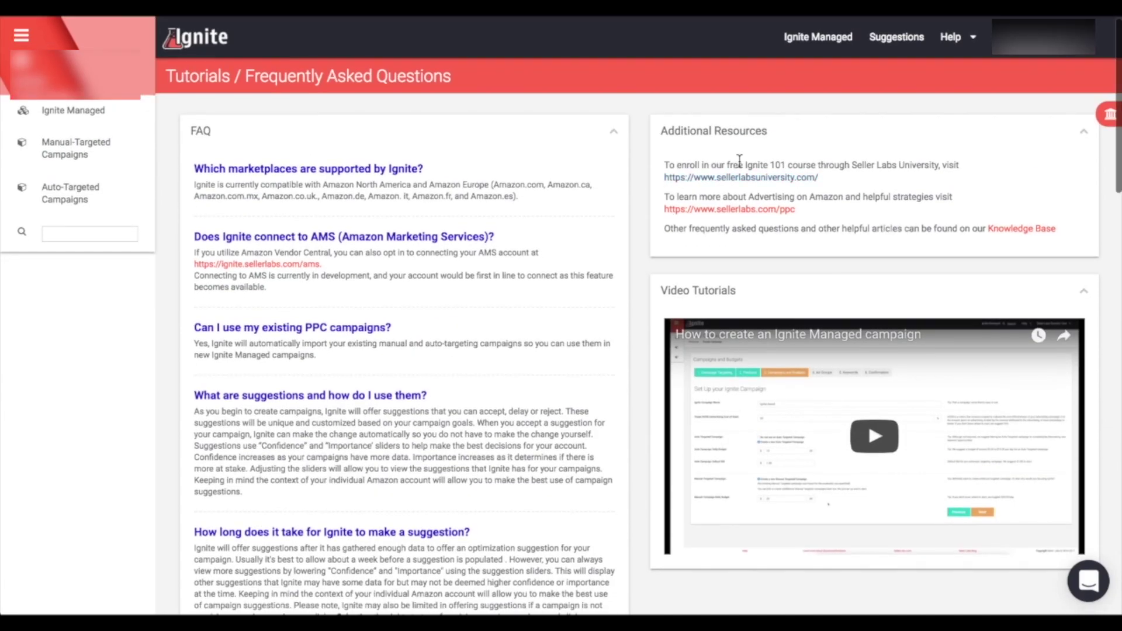